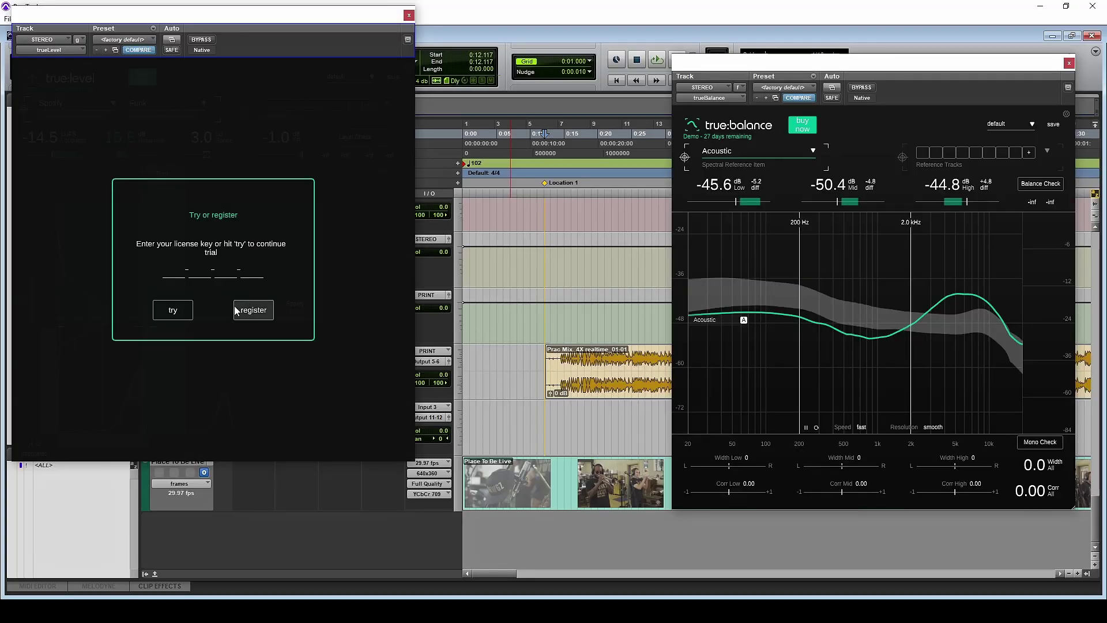
# Continue the true:level trial, move its window beside true:balance, and reset the loudness measurement.
pyautogui.click(173, 310)
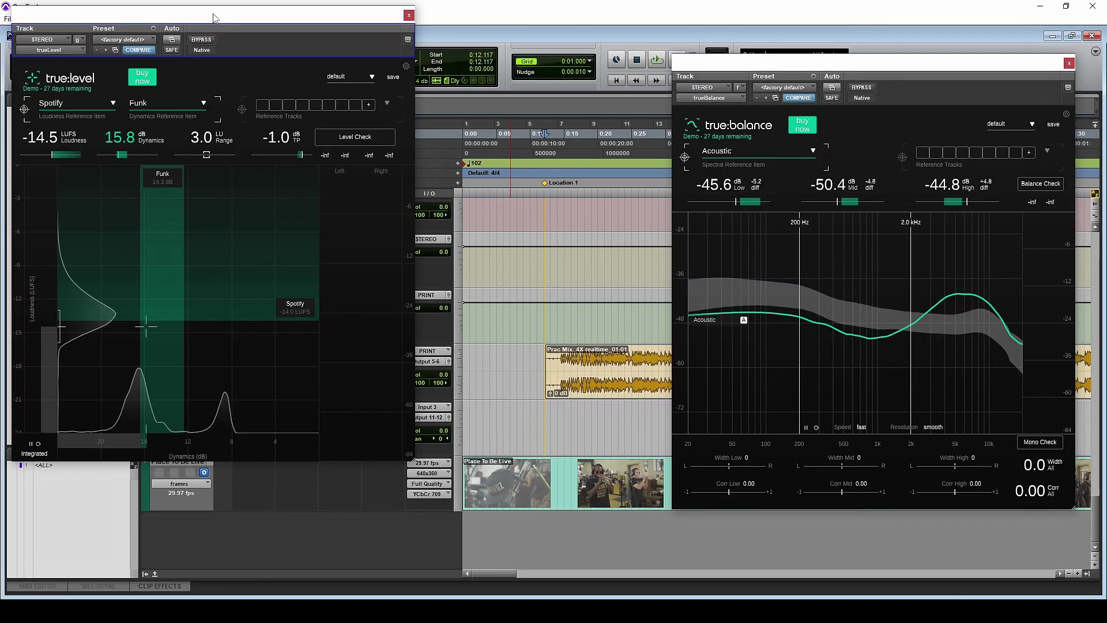
pyautogui.moveTo(214, 17); pyautogui.dragTo(577, 49)
pyautogui.moveTo(735, 50); pyautogui.dragTo(599, 47)
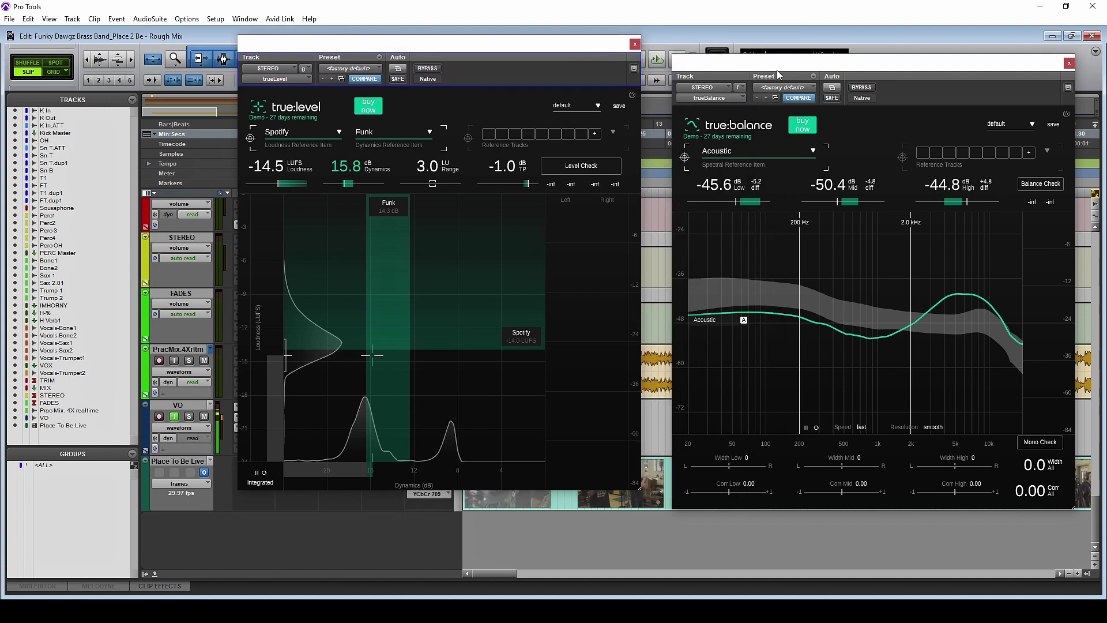
pyautogui.click(265, 472)
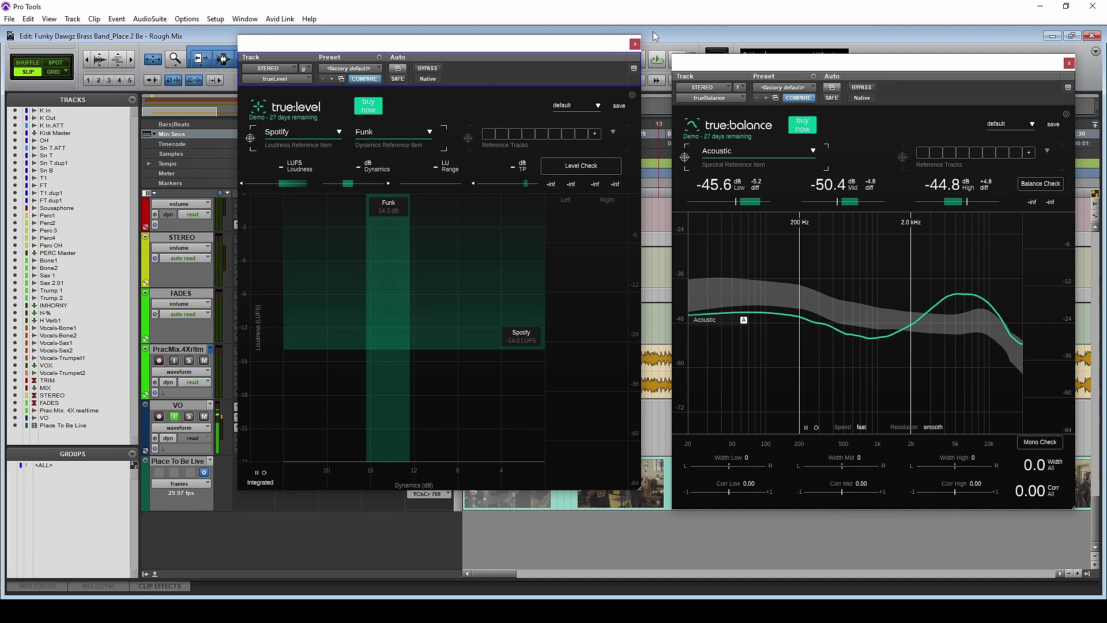
# Close the true:level window and play the mix with the session's video window shown.
pyautogui.click(635, 44)
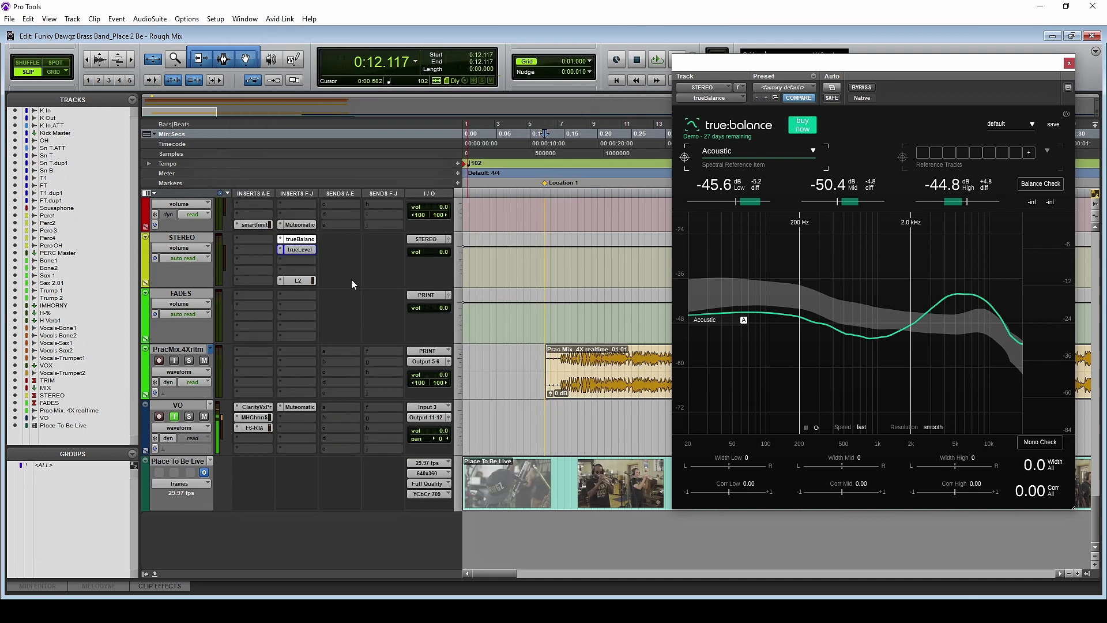
pyautogui.scroll(3, 349, 288)
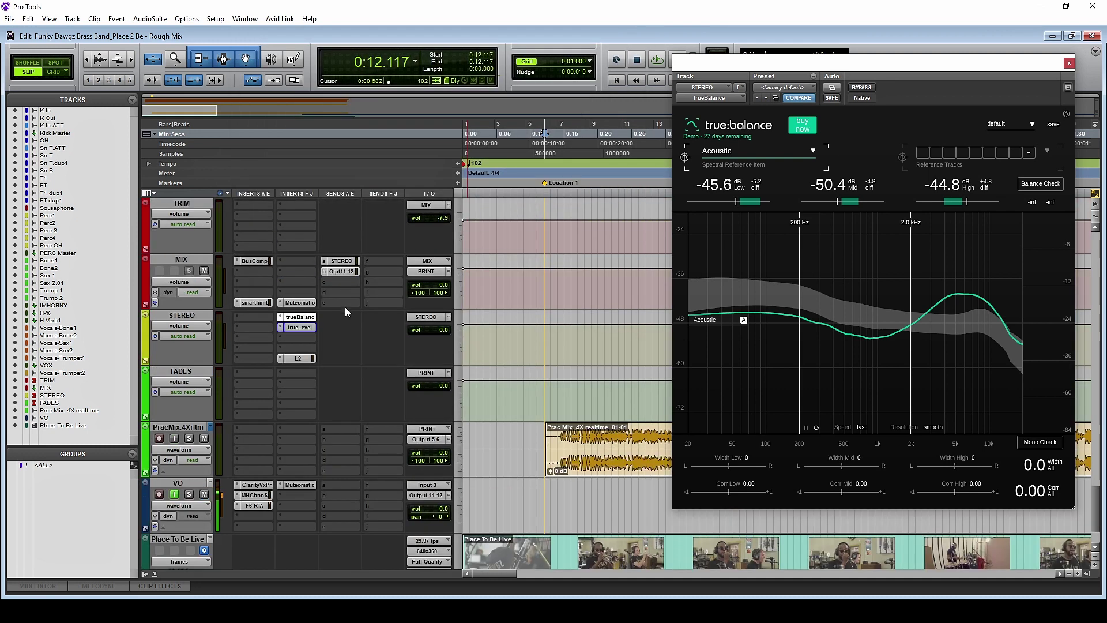
pyautogui.press('space')
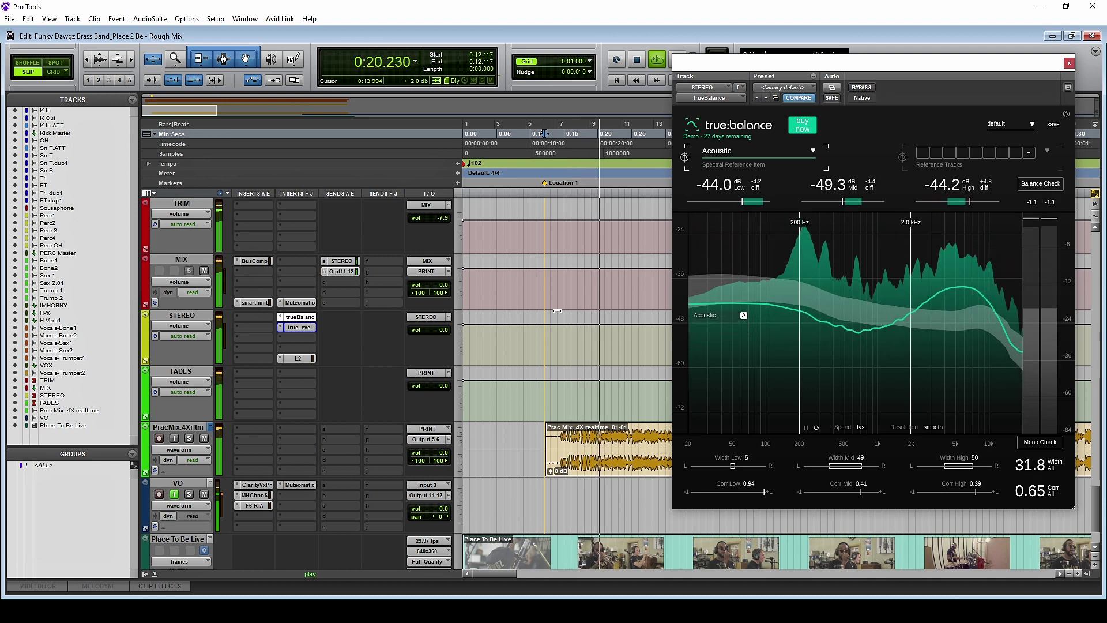
pyautogui.hotkey('ctrl', '9')
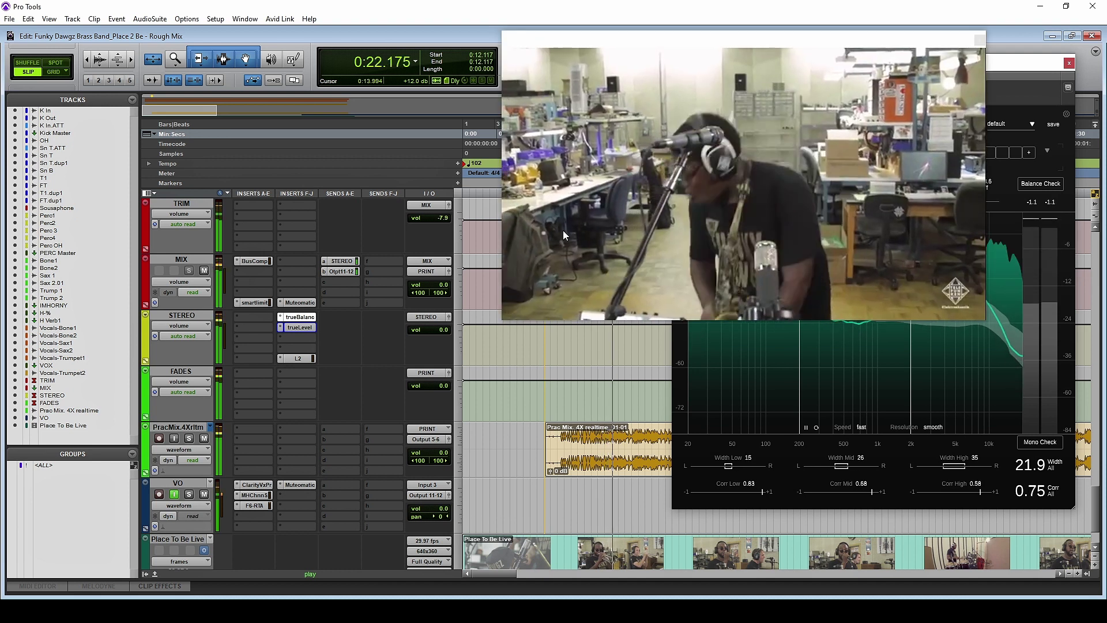
pyautogui.moveTo(771, 41); pyautogui.dragTo(577, 65)
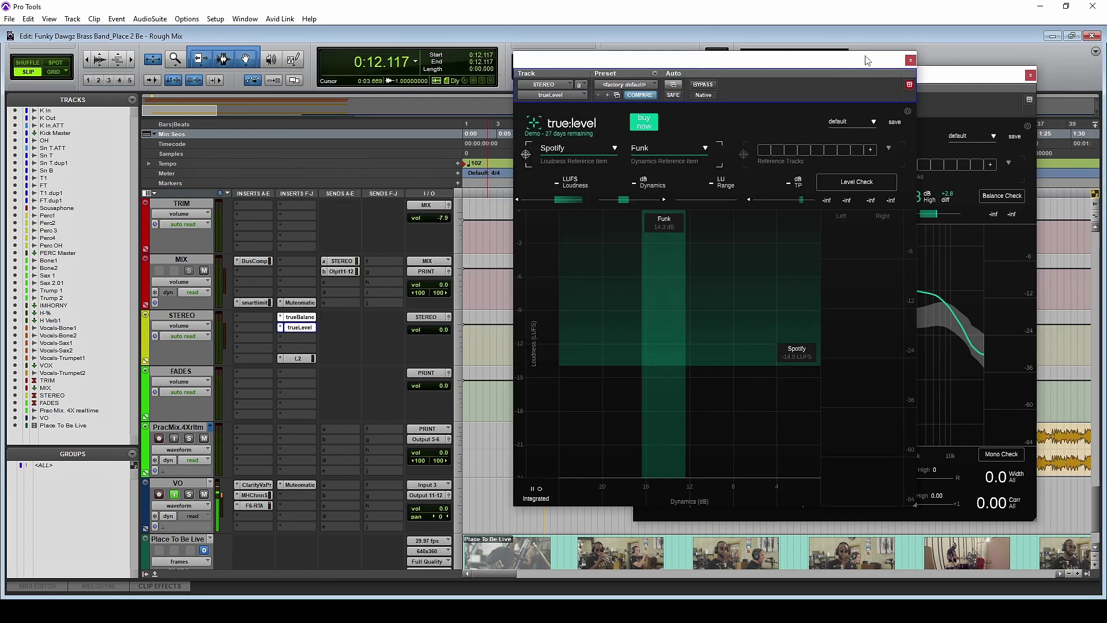
# Check the smart:limit settings on the MIX track and close its window.
pyautogui.click(942, 81)
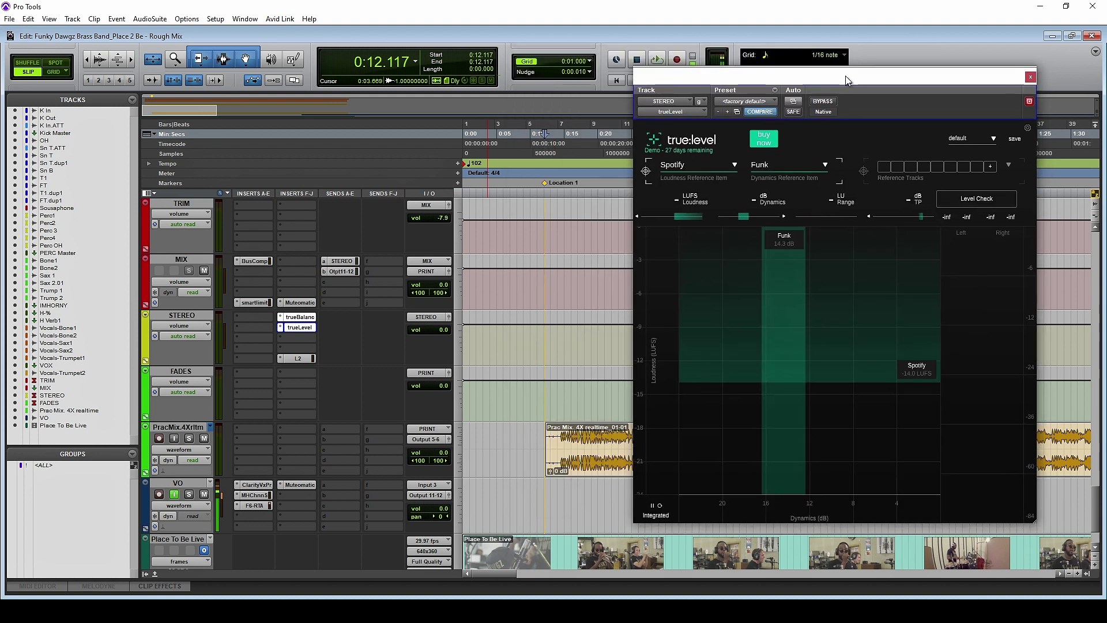
pyautogui.moveTo(845, 75); pyautogui.dragTo(845, 74)
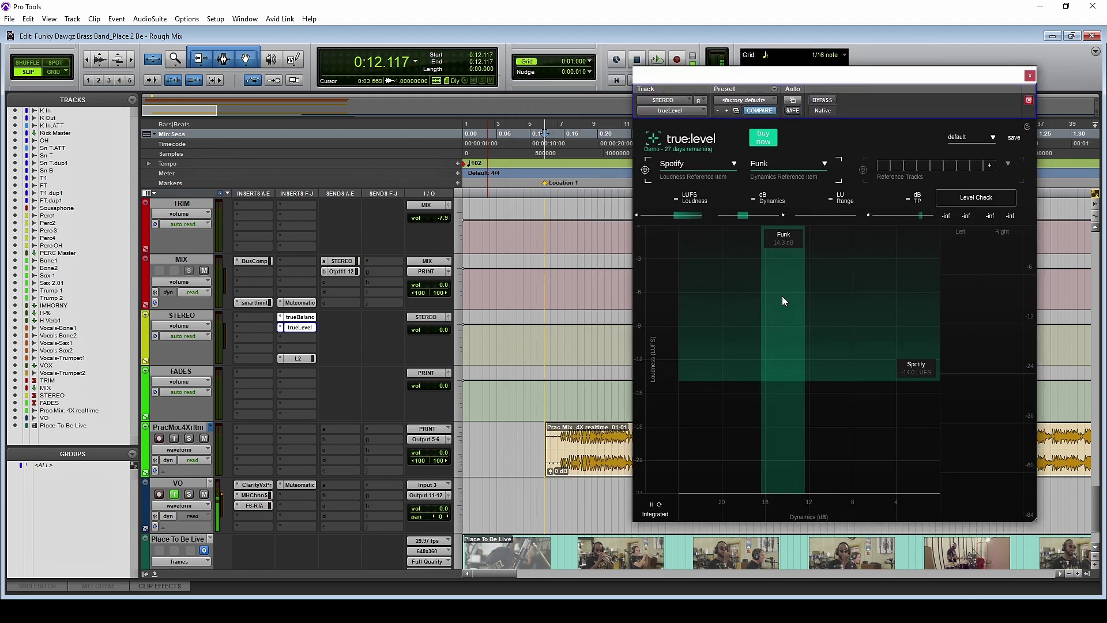
pyautogui.click(254, 303)
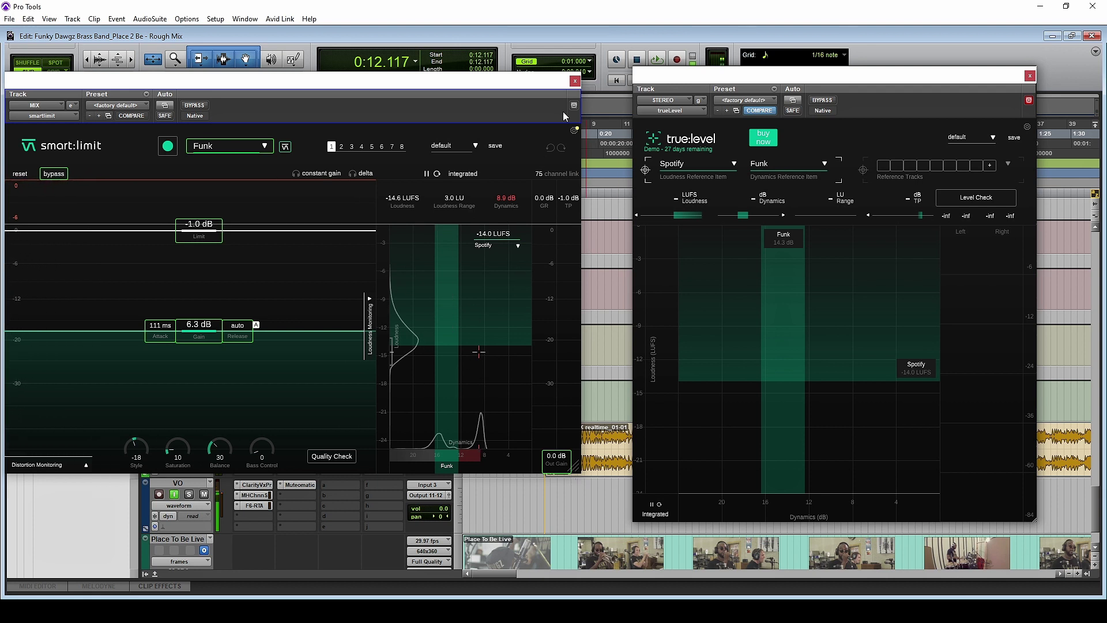
pyautogui.click(575, 82)
# Arrange the true:level and true:balance windows side by side without overlap.
pyautogui.moveTo(865, 84); pyautogui.dragTo(323, 79)
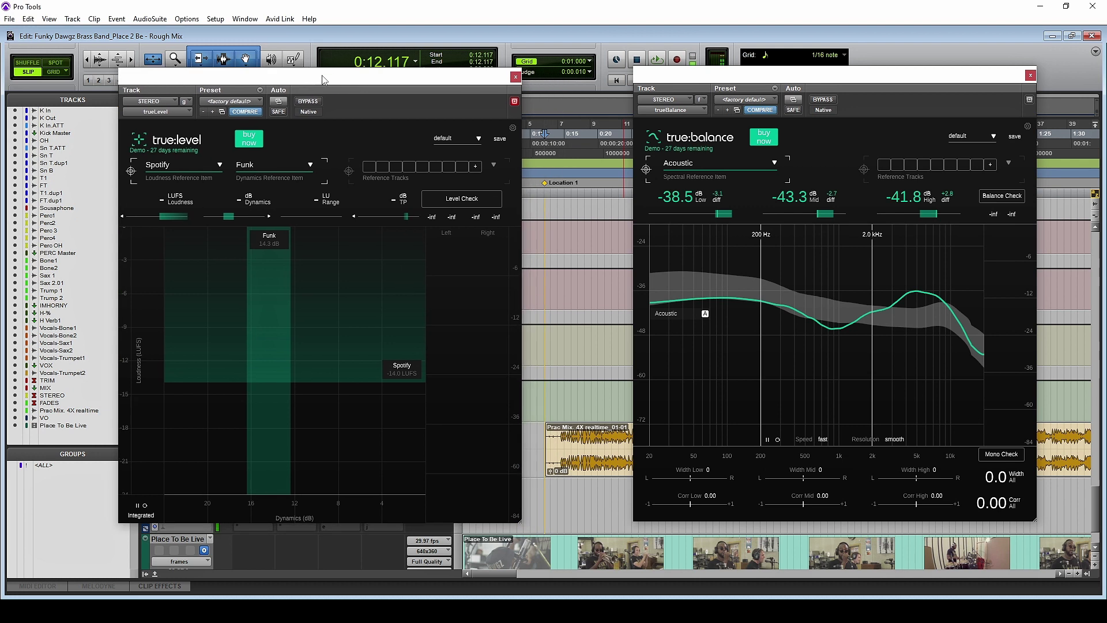
pyautogui.moveTo(323, 79); pyautogui.dragTo(406, 82)
pyautogui.moveTo(834, 71); pyautogui.dragTo(810, 79)
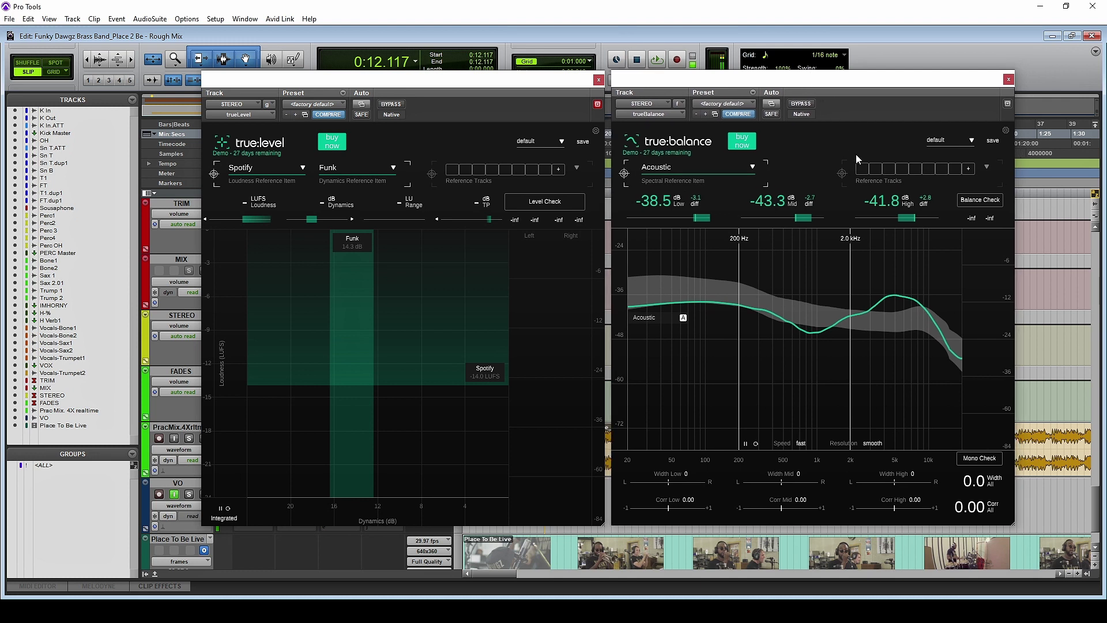
# Play the mix with true:balance's spectral reference set to Funk and restart the true:level measurement.
pyautogui.press('space')
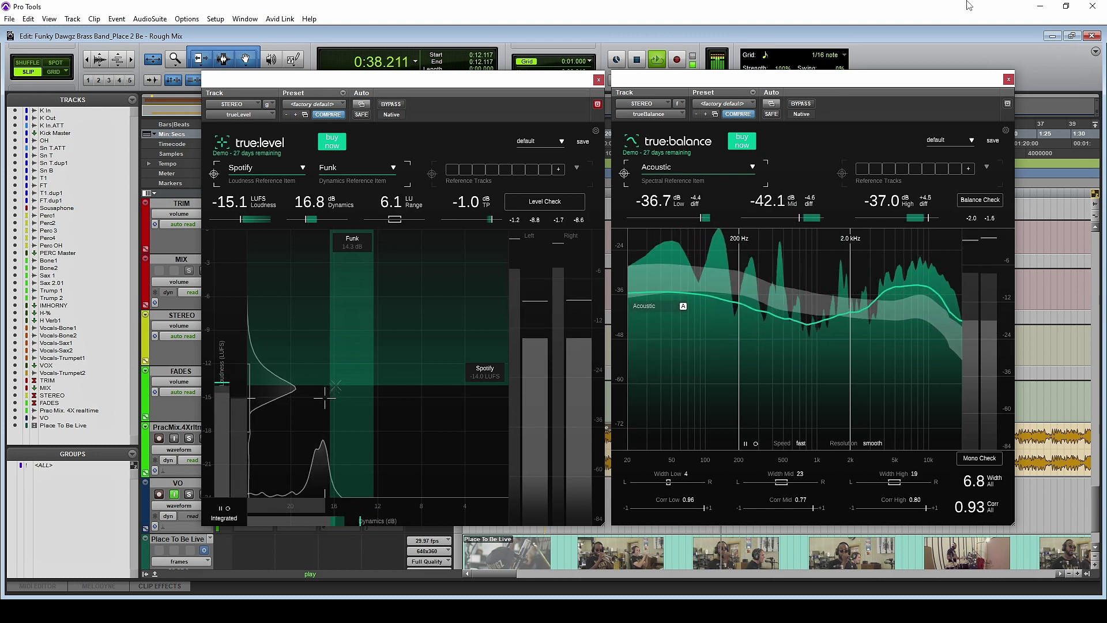
pyautogui.click(753, 166)
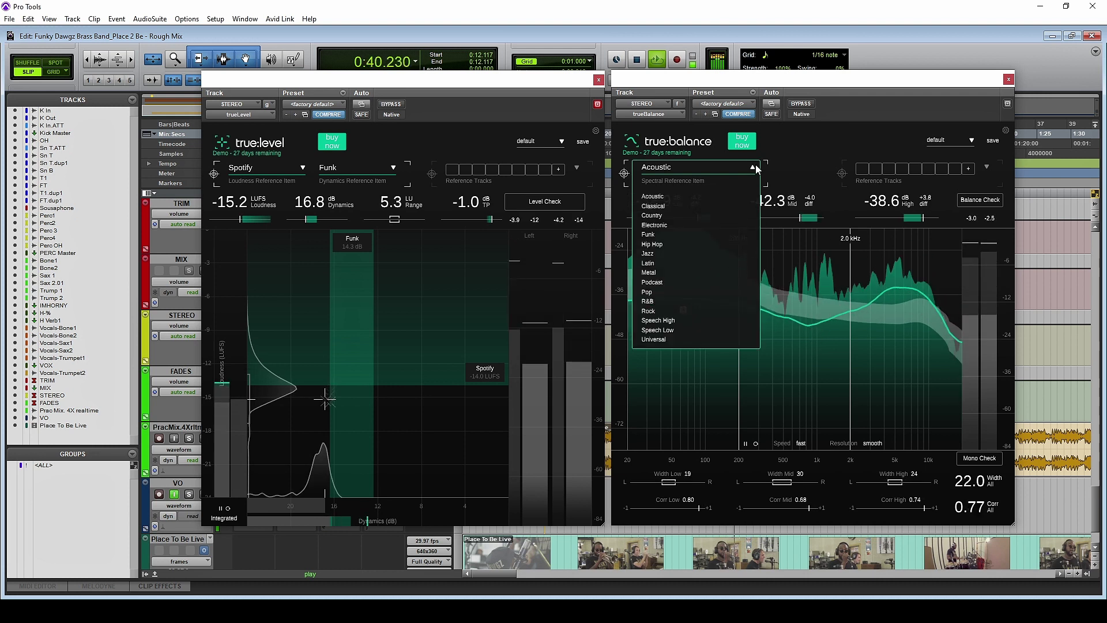
pyautogui.click(704, 235)
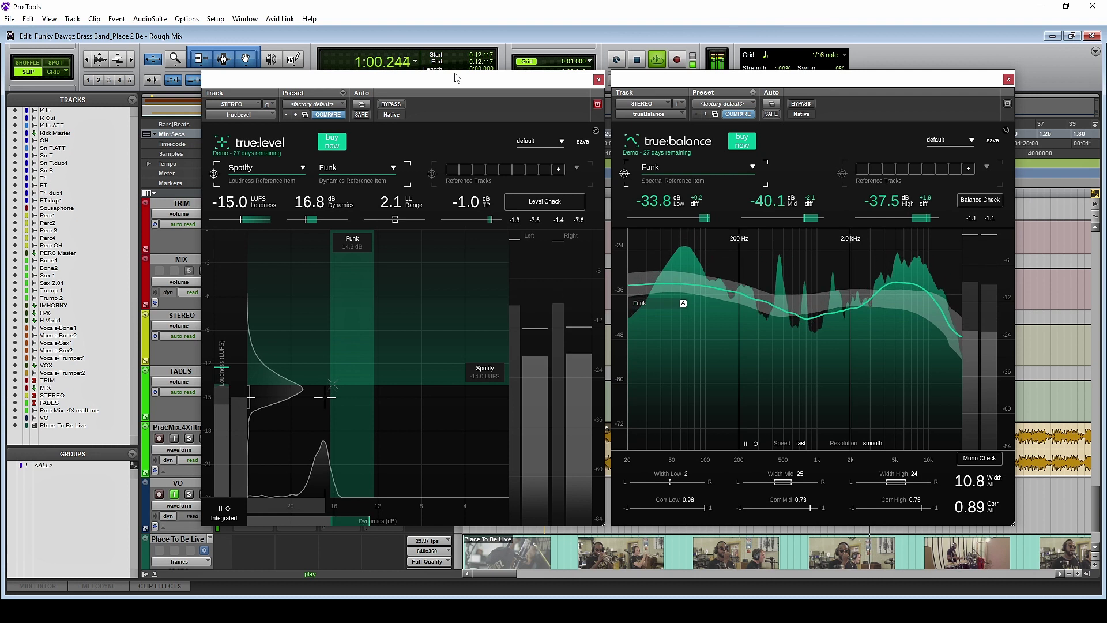
pyautogui.click(240, 511)
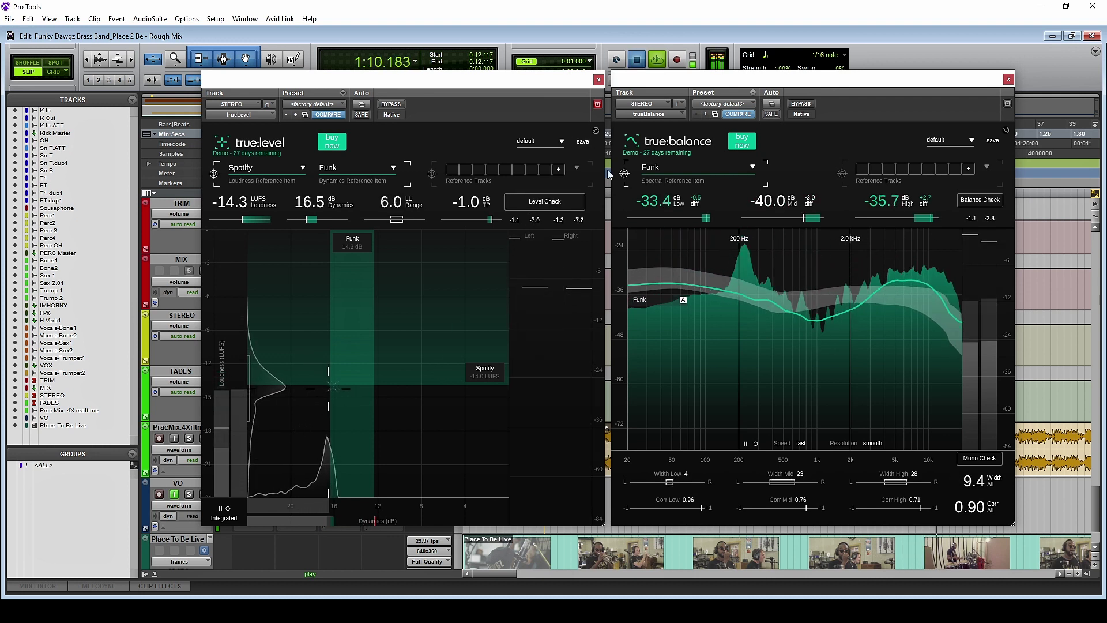
pyautogui.press('space')
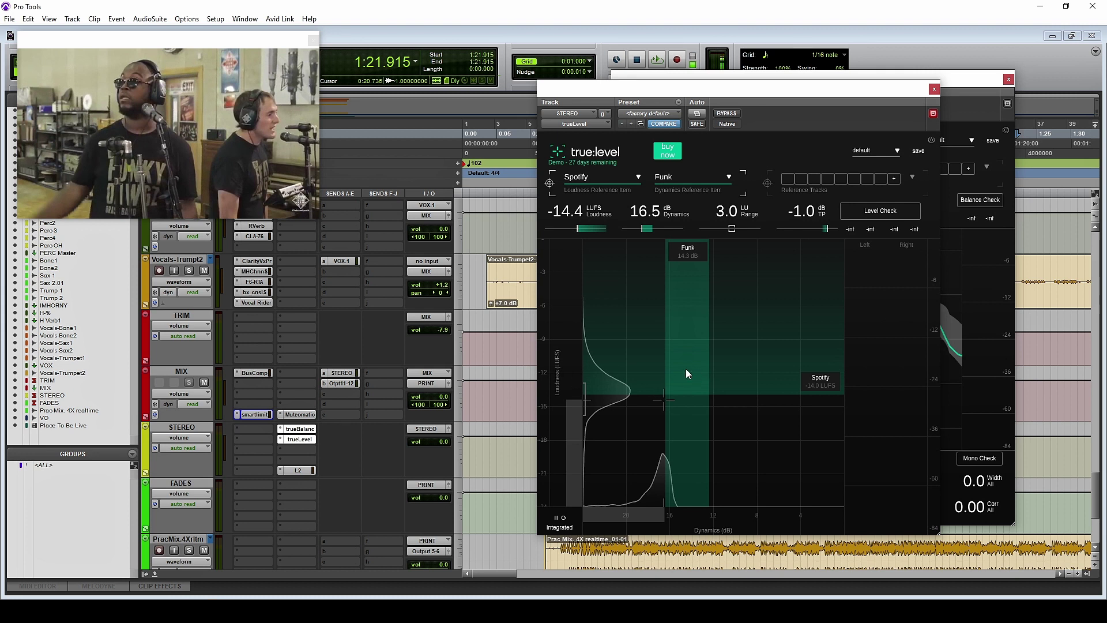
# Raise the smart:limit gain on the MIX track to 7.2 dB and start playback.
pyautogui.click(254, 415)
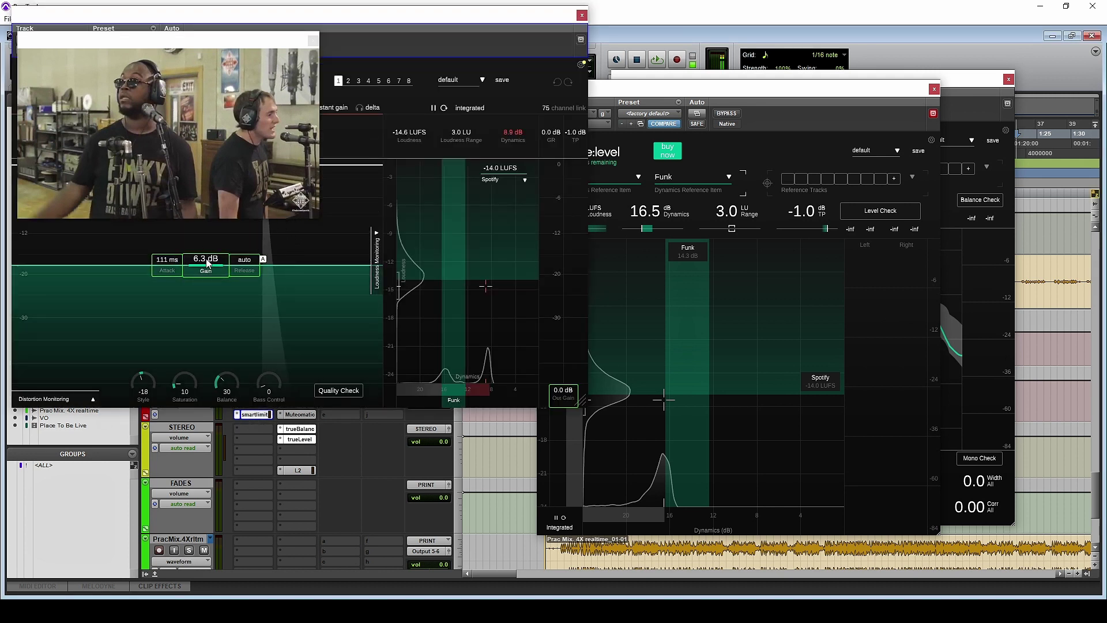
pyautogui.moveTo(208, 264); pyautogui.dragTo(208, 259)
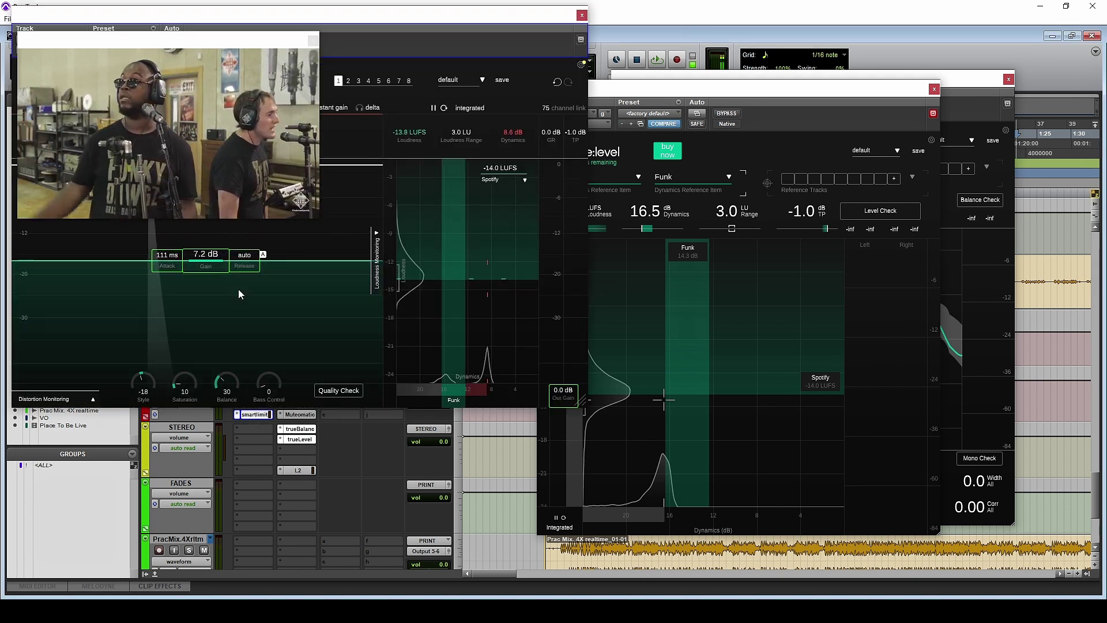
pyautogui.press('space')
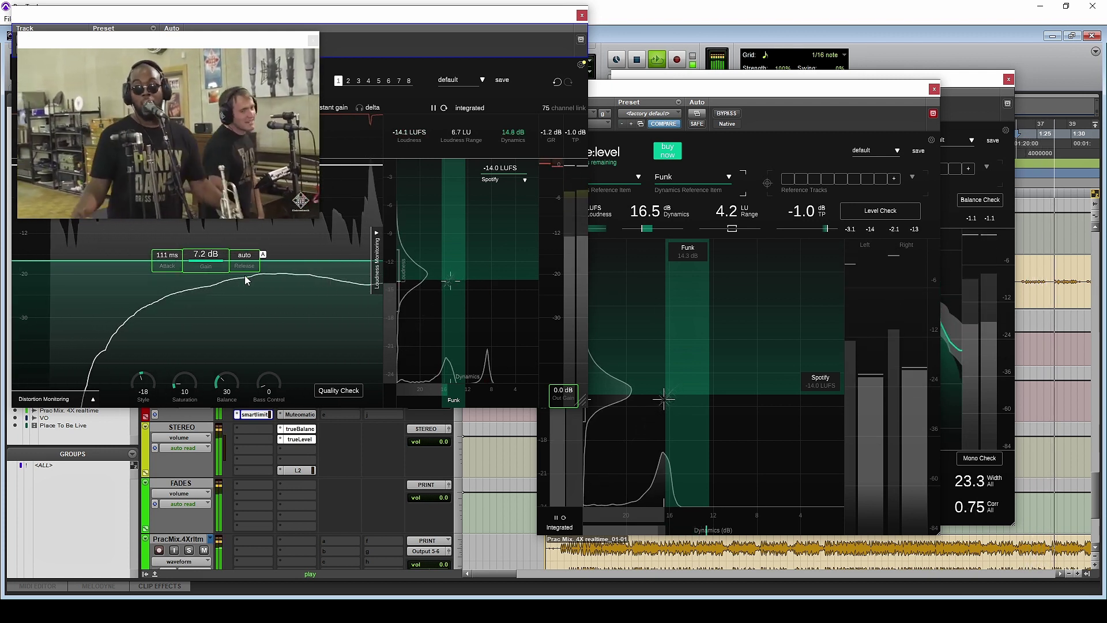
# Try a smart:limit gain of 8.0 dB, settle on 6.4 dB, and reset the true:level measurement.
pyautogui.moveTo(213, 265)
pyautogui.mouseDown()
pyautogui.moveTo(211, 252)
pyautogui.moveTo(209, 272)
pyautogui.moveTo(203, 262)
pyautogui.mouseUp()
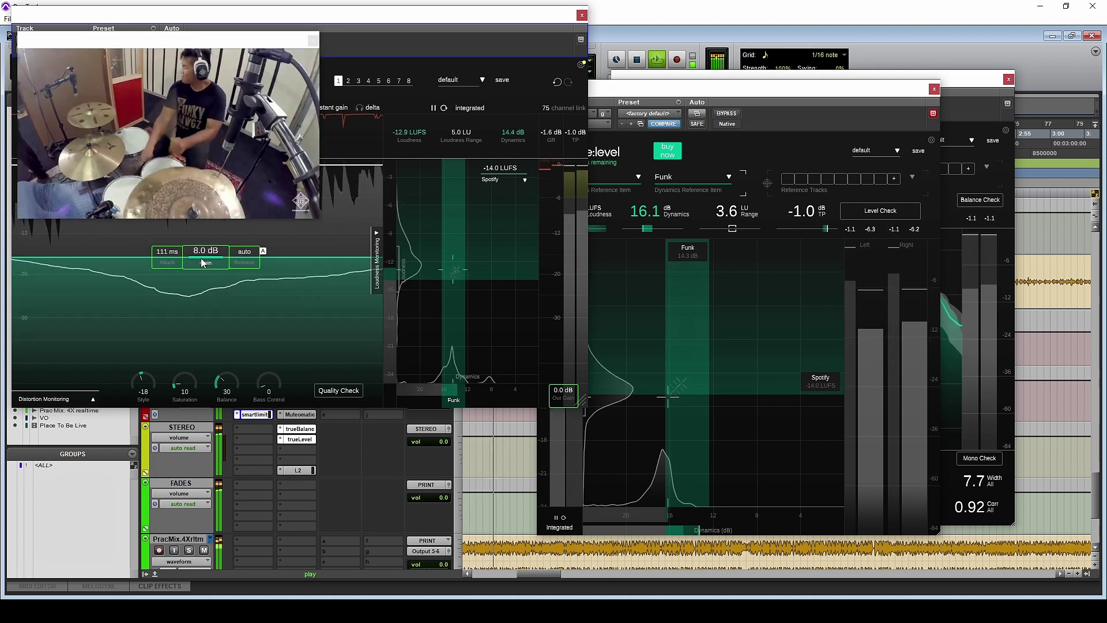
pyautogui.moveTo(202, 266); pyautogui.dragTo(201, 271)
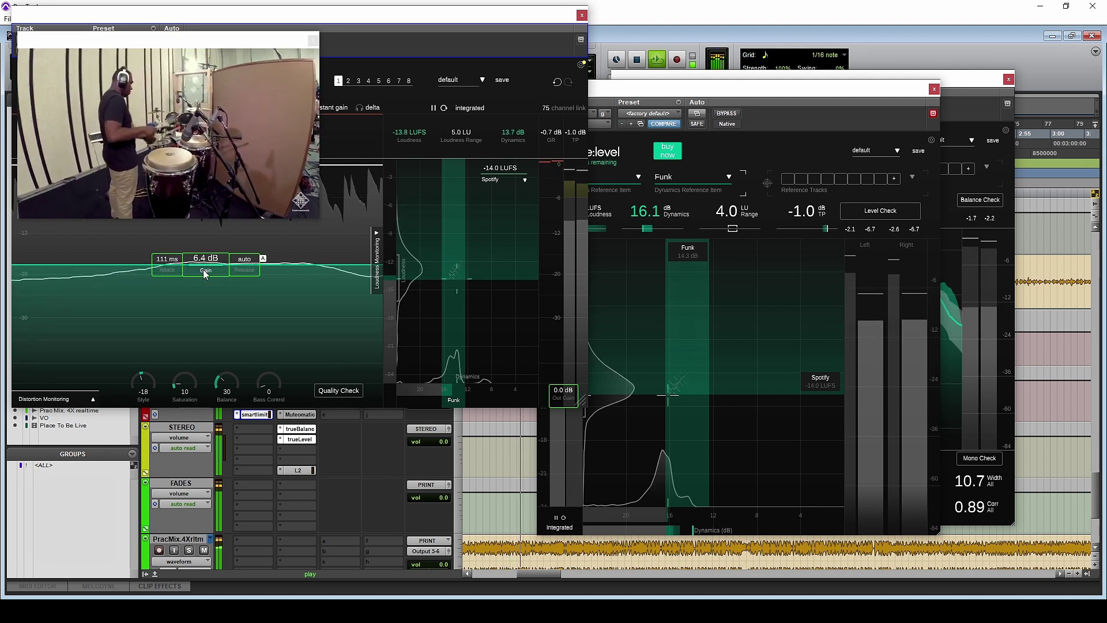
pyautogui.click(563, 520)
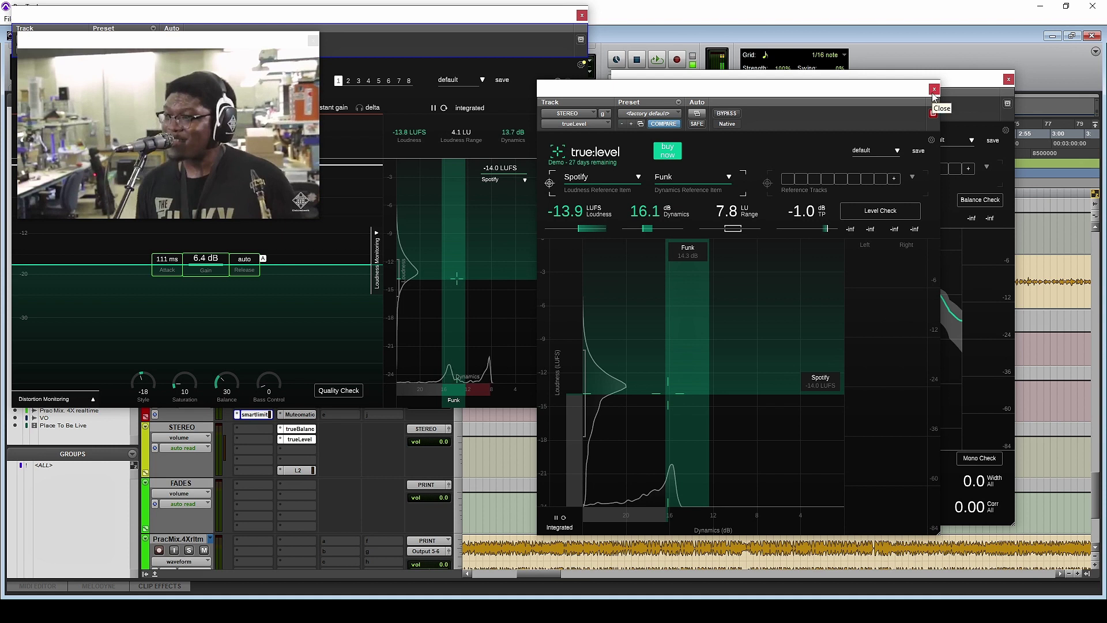
# Review true:level's dynamics reference genres and reference-track mode, returning to the Spotify and Funk references.
pyautogui.click(680, 177)
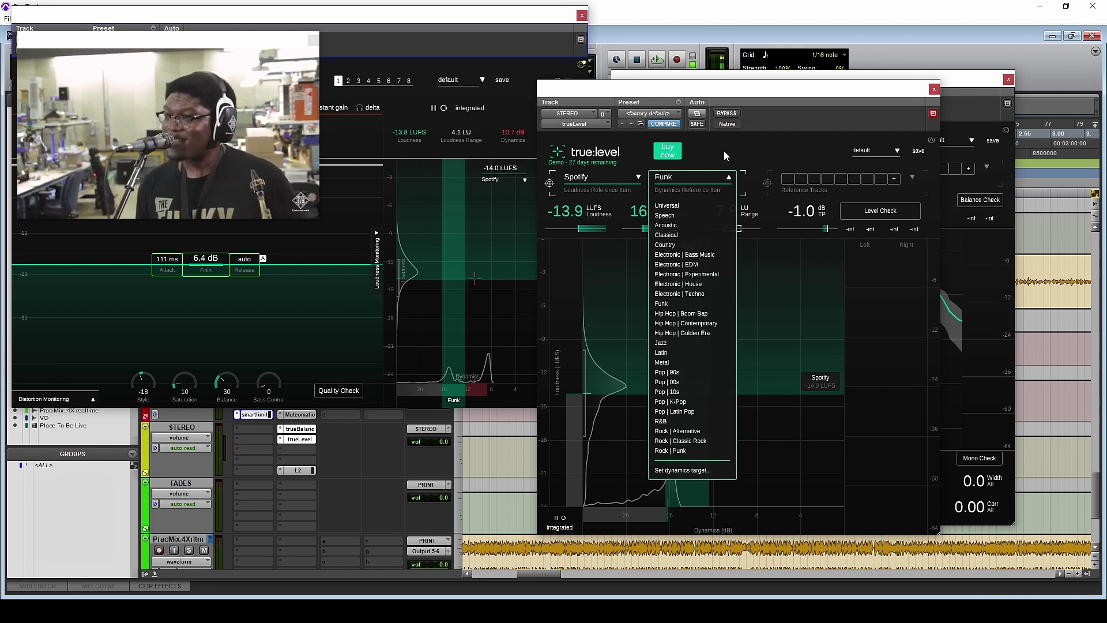
pyautogui.click(722, 165)
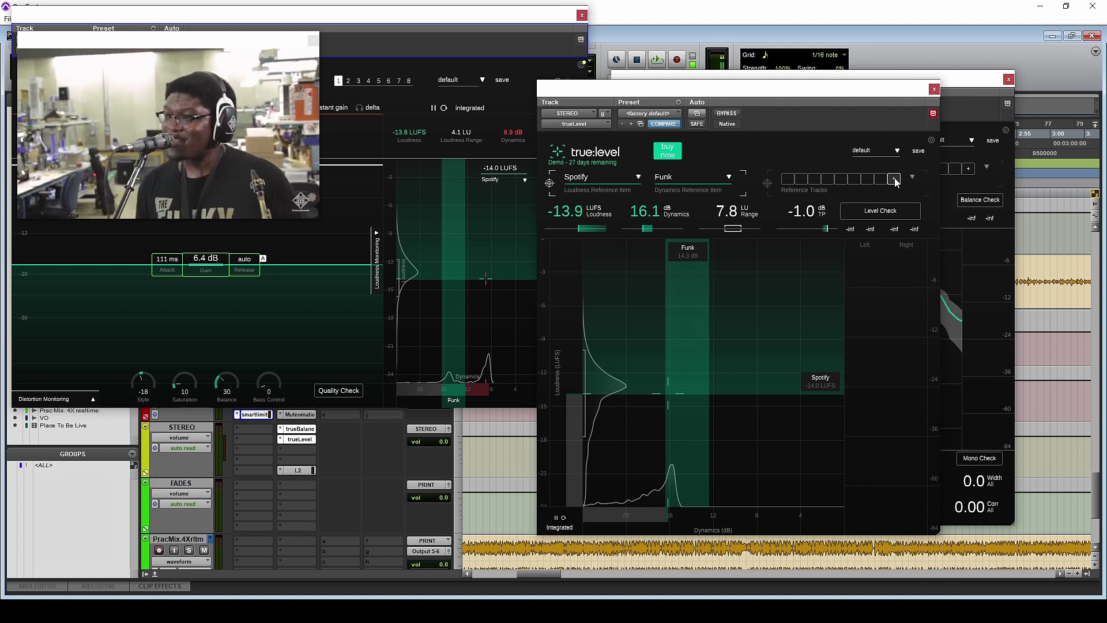
pyautogui.click(769, 185)
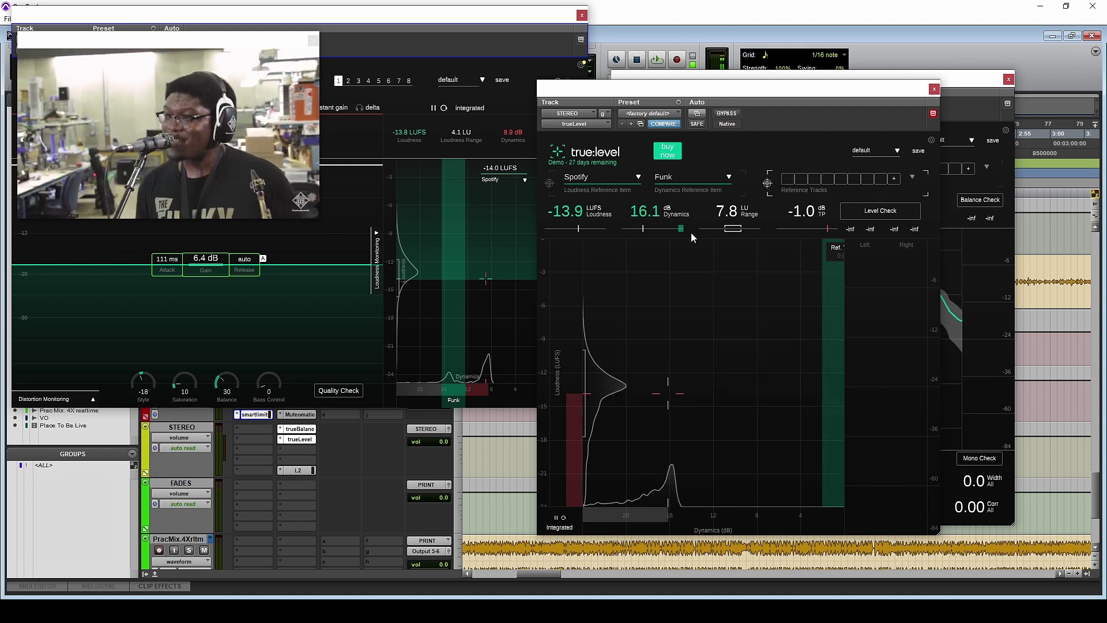
pyautogui.click(550, 182)
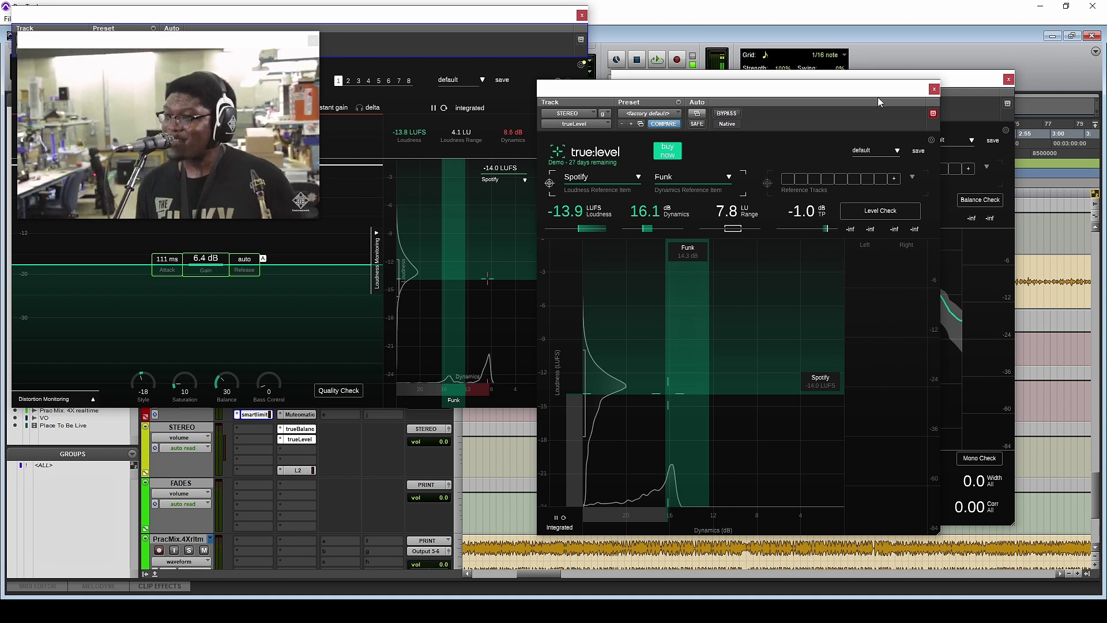
# Close the true:level and smart:limit windows, leaving true:balance open.
pyautogui.click(933, 90)
pyautogui.moveTo(697, 81); pyautogui.dragTo(726, 68)
pyautogui.click(582, 15)
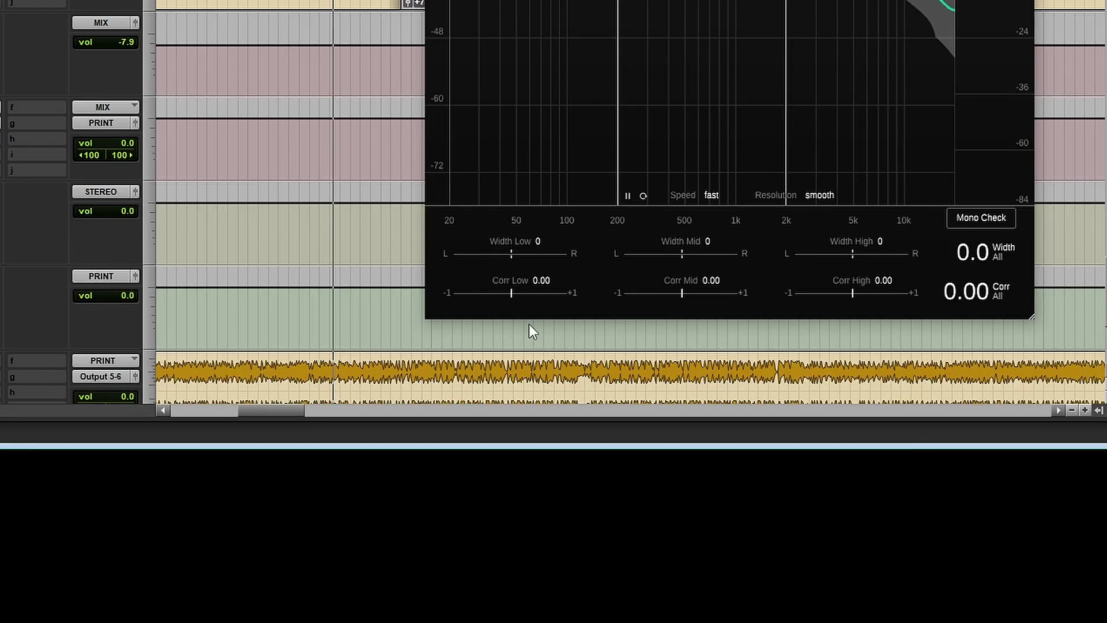
# Play passages of the mix to examine the width and correlation meters in true:balance.
pyautogui.press('space')
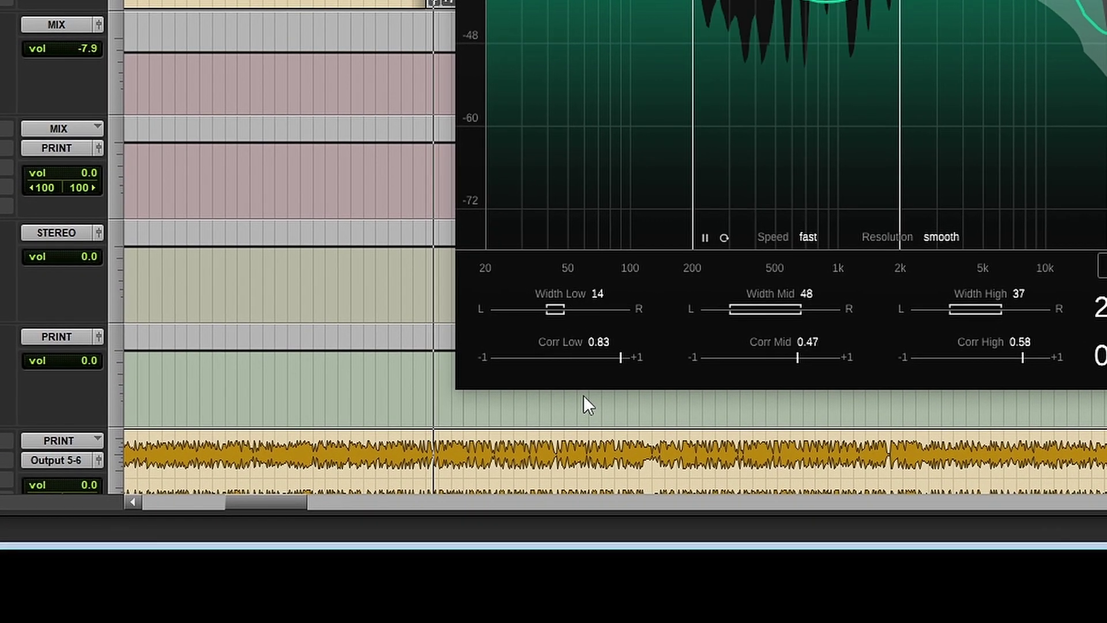
pyautogui.press('space')
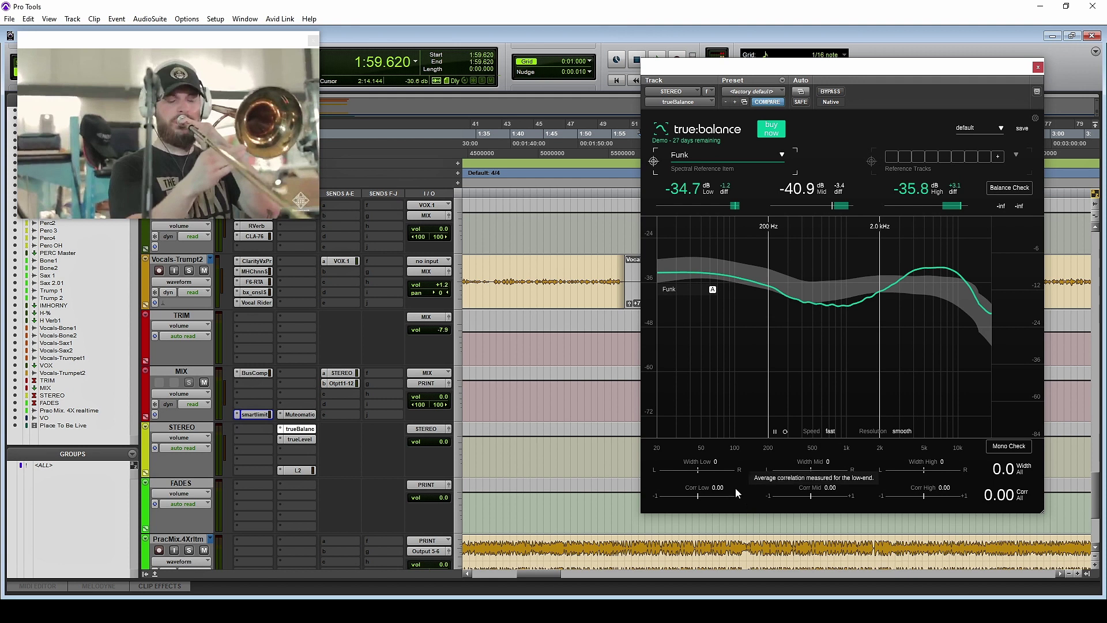
pyautogui.scroll(-5, 742, 442)
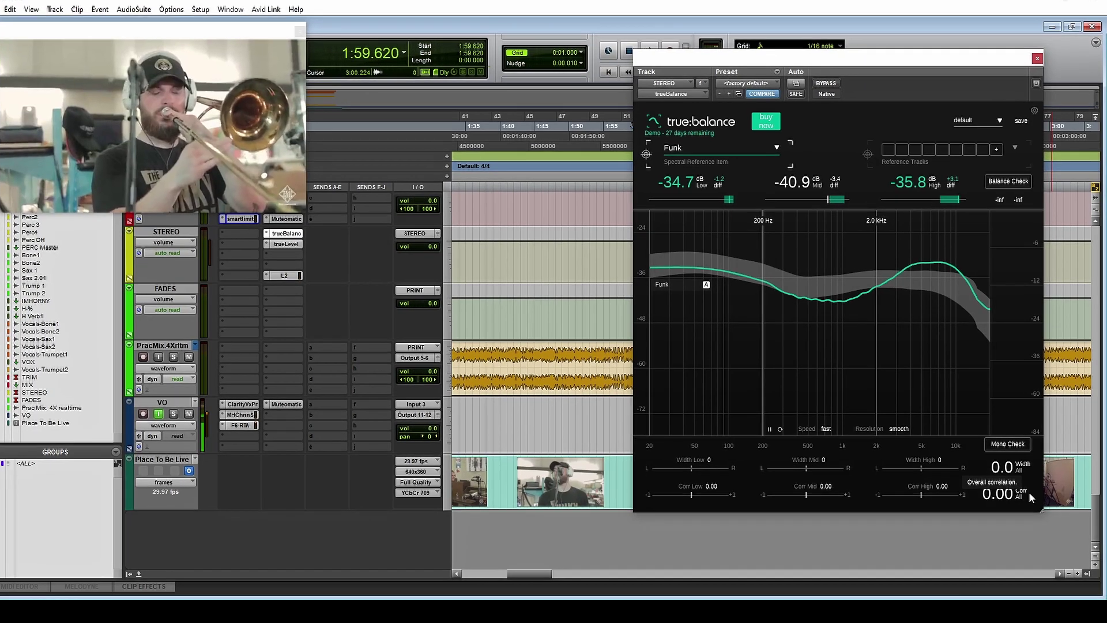
pyautogui.press('space')
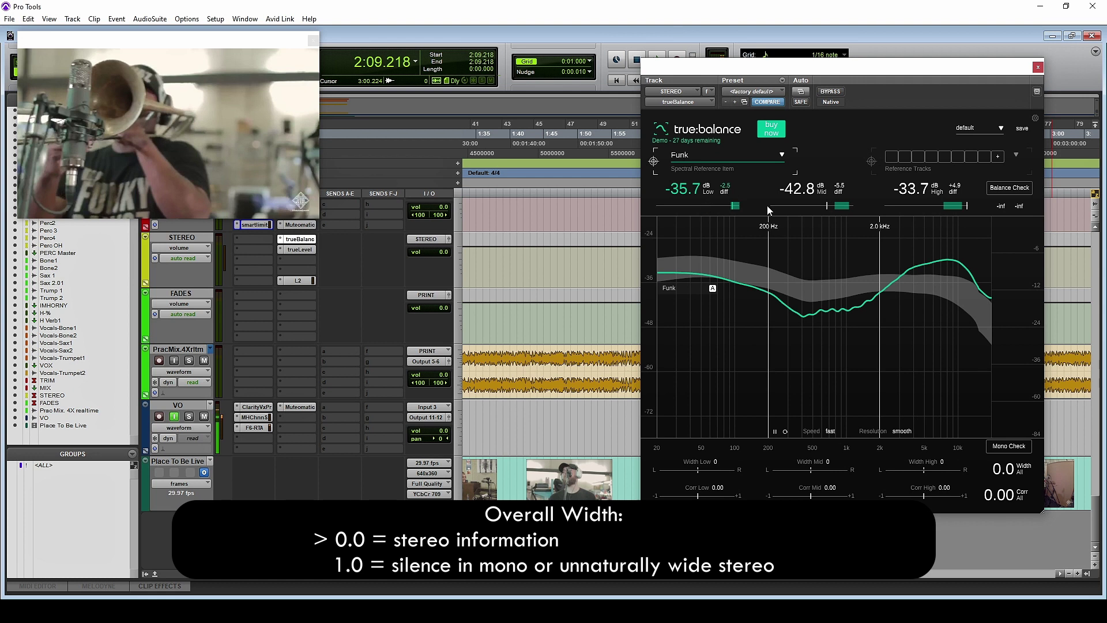
# Review the spectral reference genres in true:balance and keep Funk selected.
pyautogui.click(780, 155)
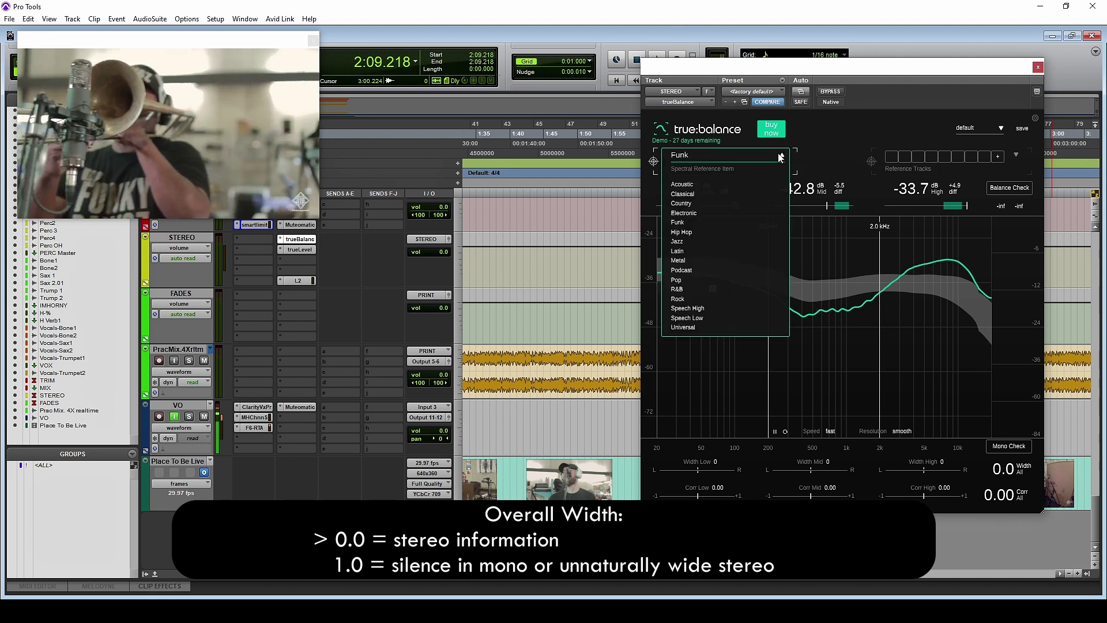
pyautogui.click(729, 223)
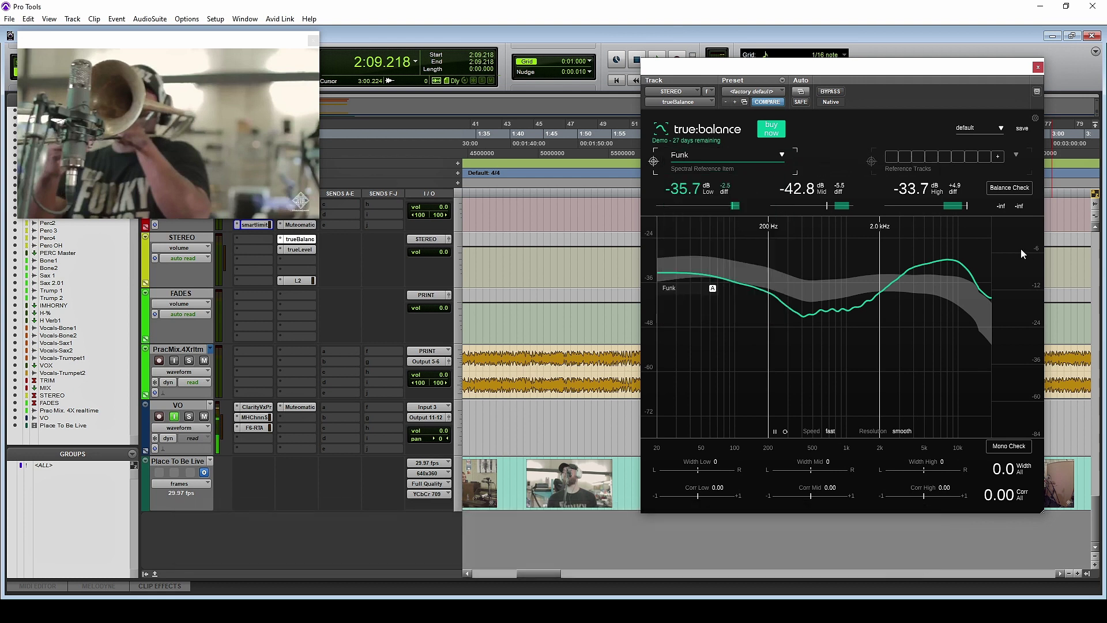
# Run the Balance Check on the mix, dismiss its advice, and play a passage to examine the band level differences.
pyautogui.click(1009, 187)
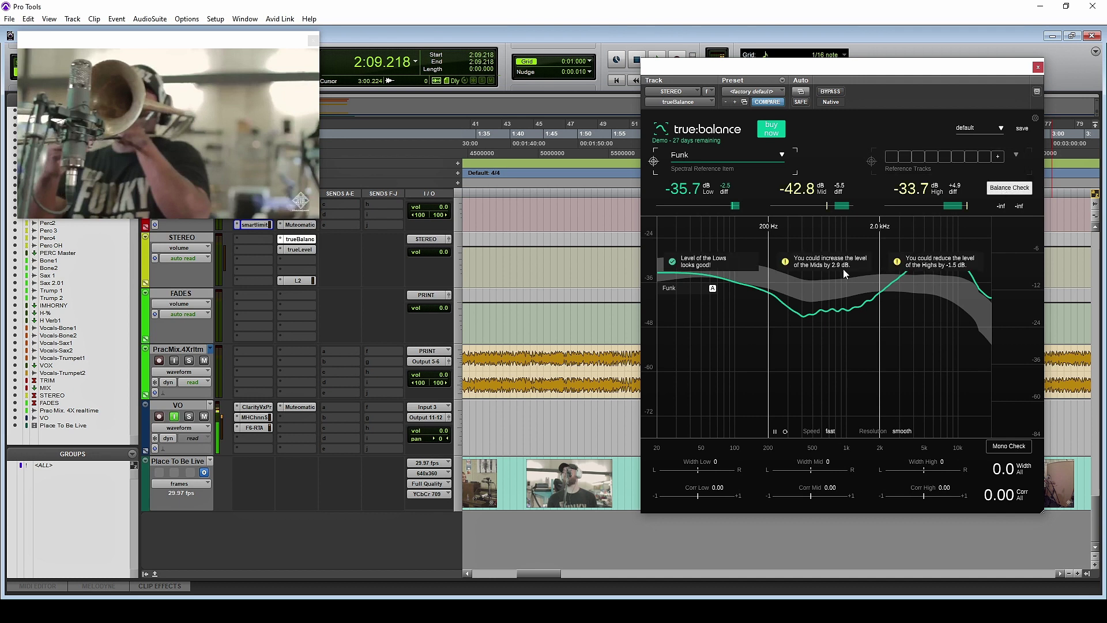
pyautogui.click(1007, 189)
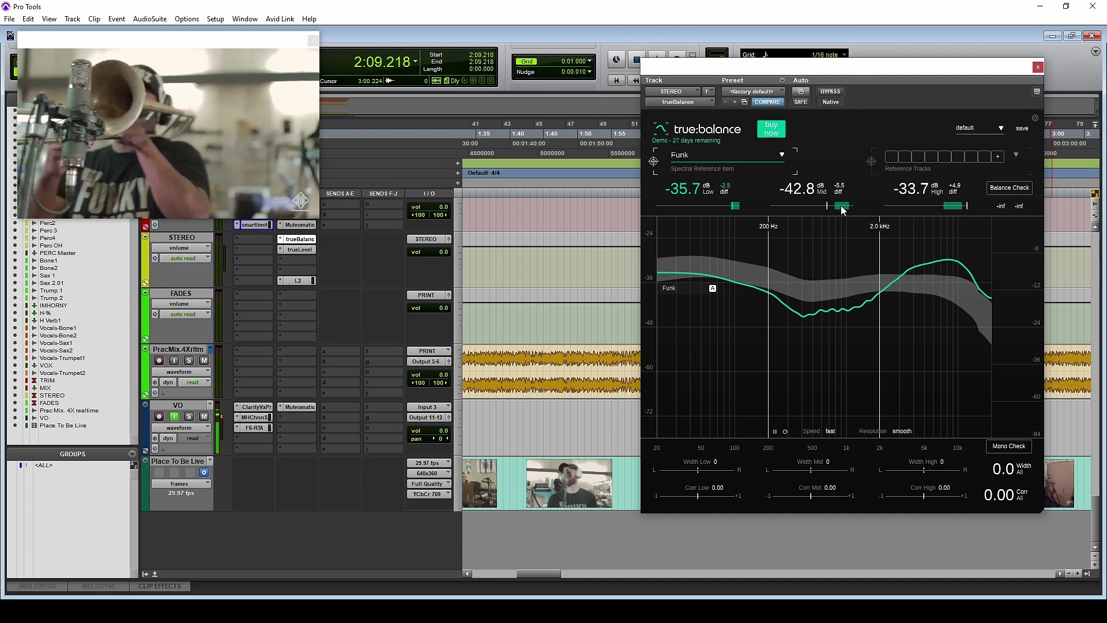
pyautogui.moveTo(843, 210)
pyautogui.press('space')
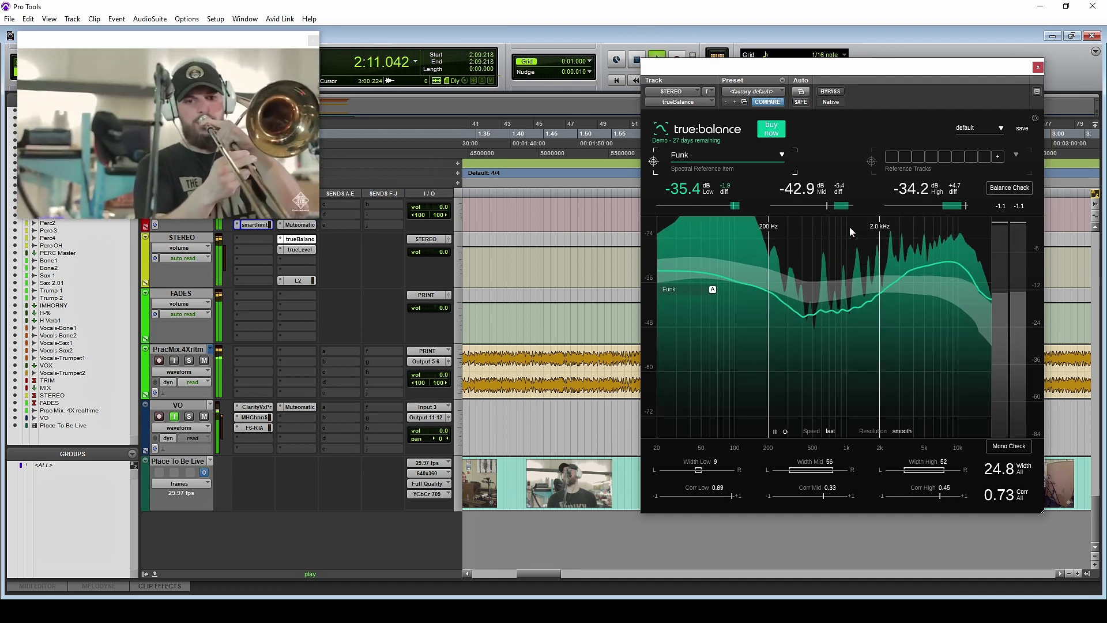
pyautogui.press('space')
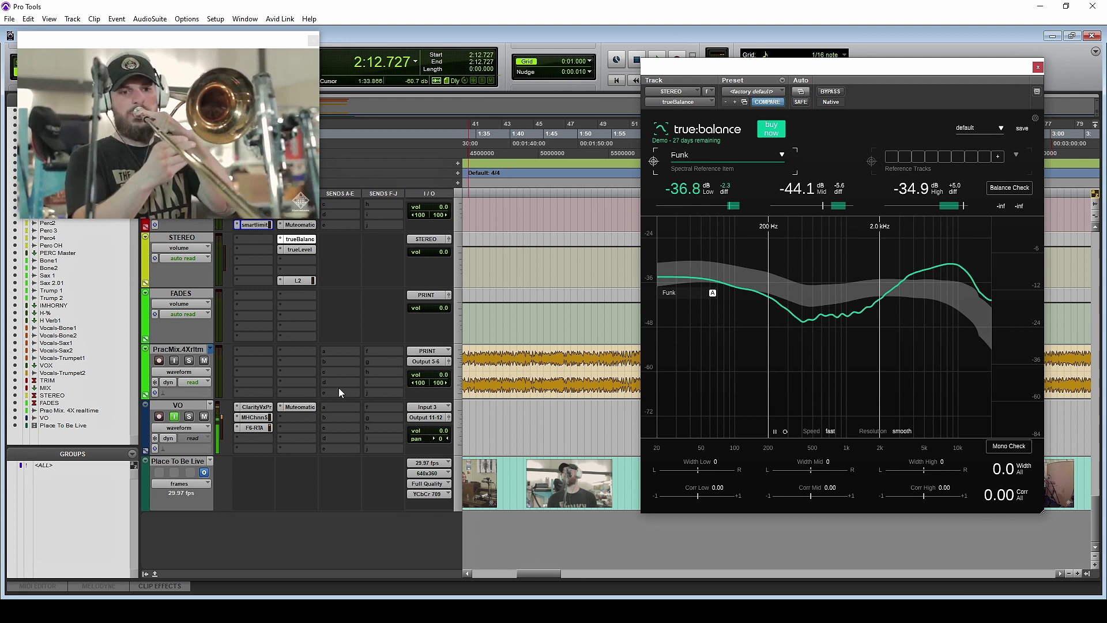
# Insert a stereo smartEQ3 on the MIX track's second insert and arrange its window beside true:balance.
pyautogui.scroll(2, 379, 355)
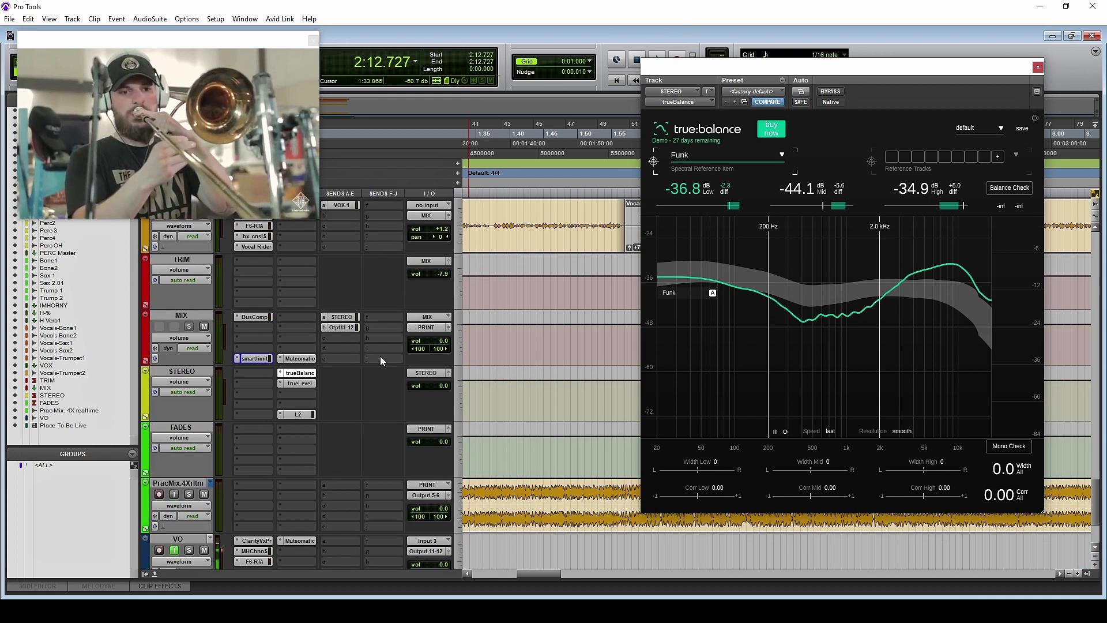
pyautogui.scroll(1, 380, 355)
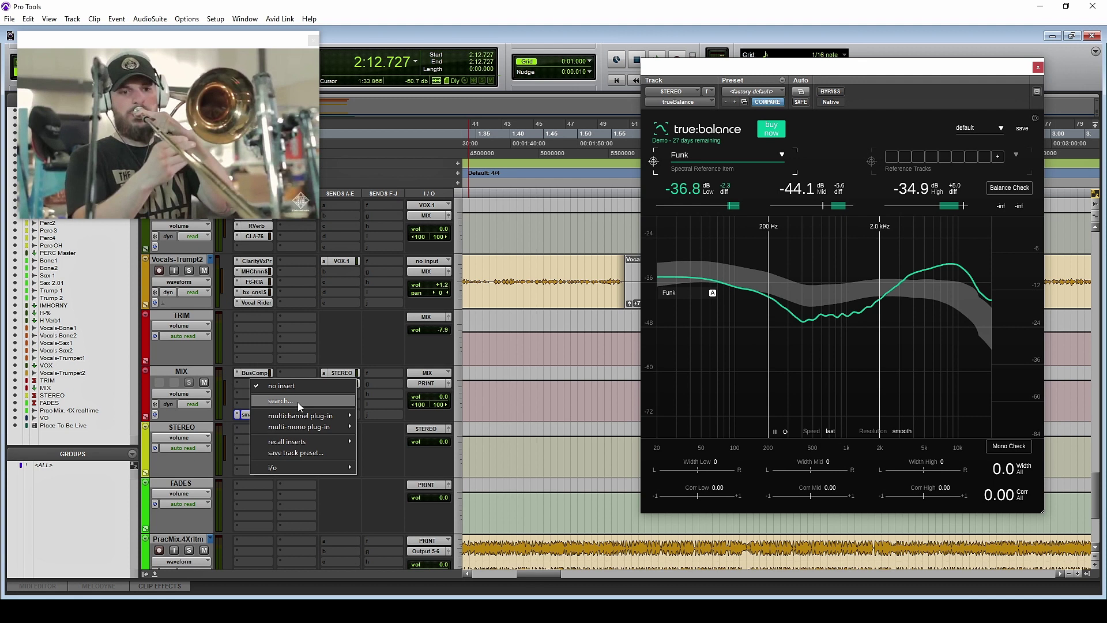
pyautogui.moveTo(306, 416)
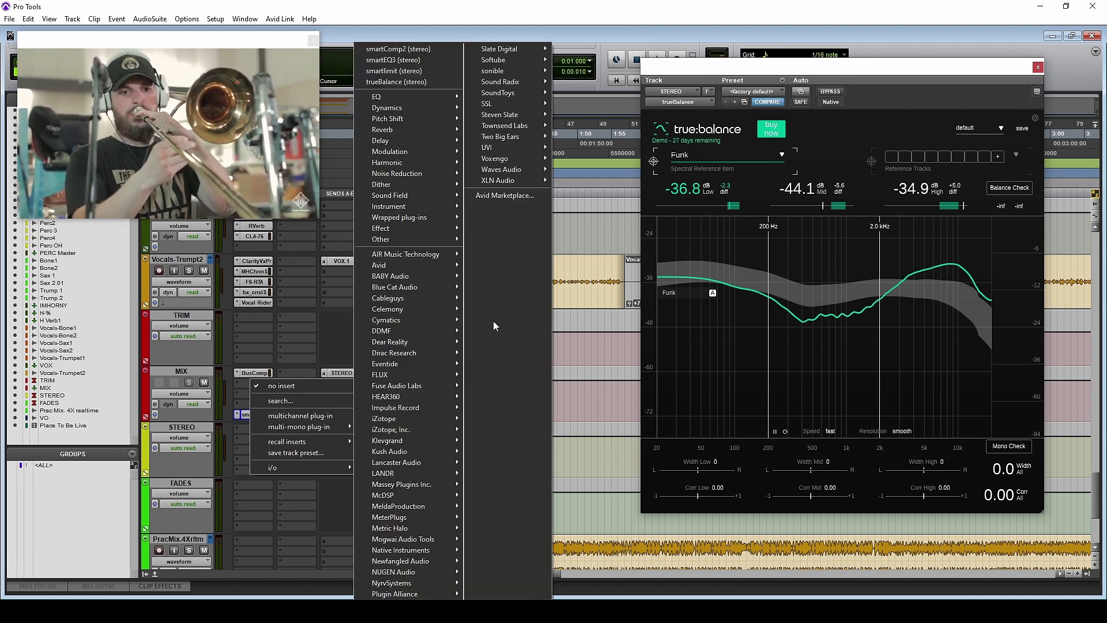
pyautogui.click(412, 69)
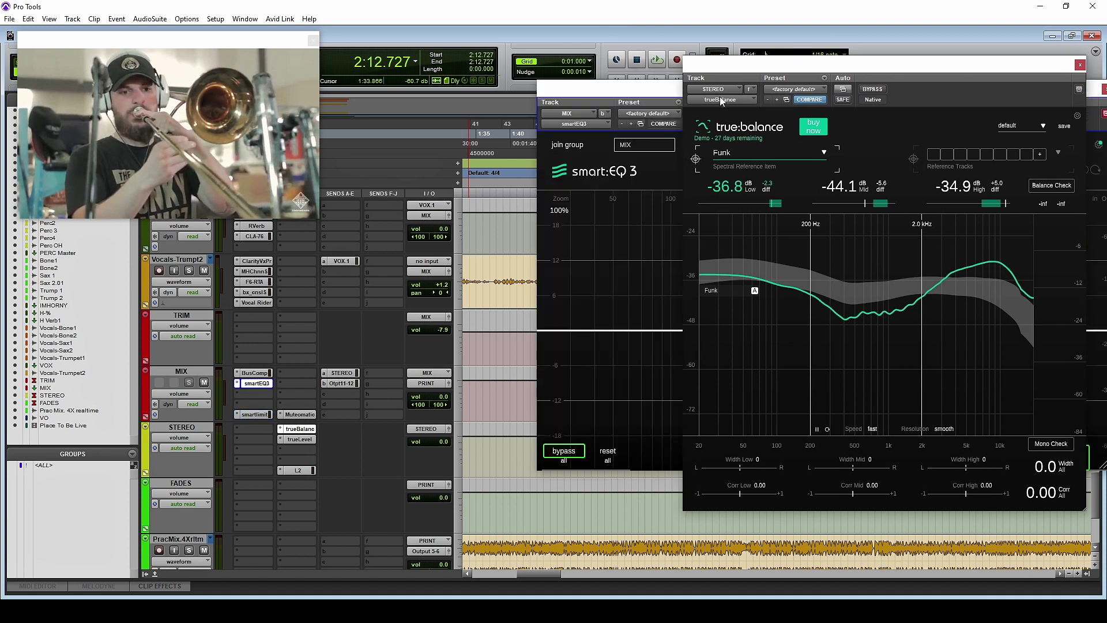
pyautogui.moveTo(660, 92); pyautogui.dragTo(155, 196)
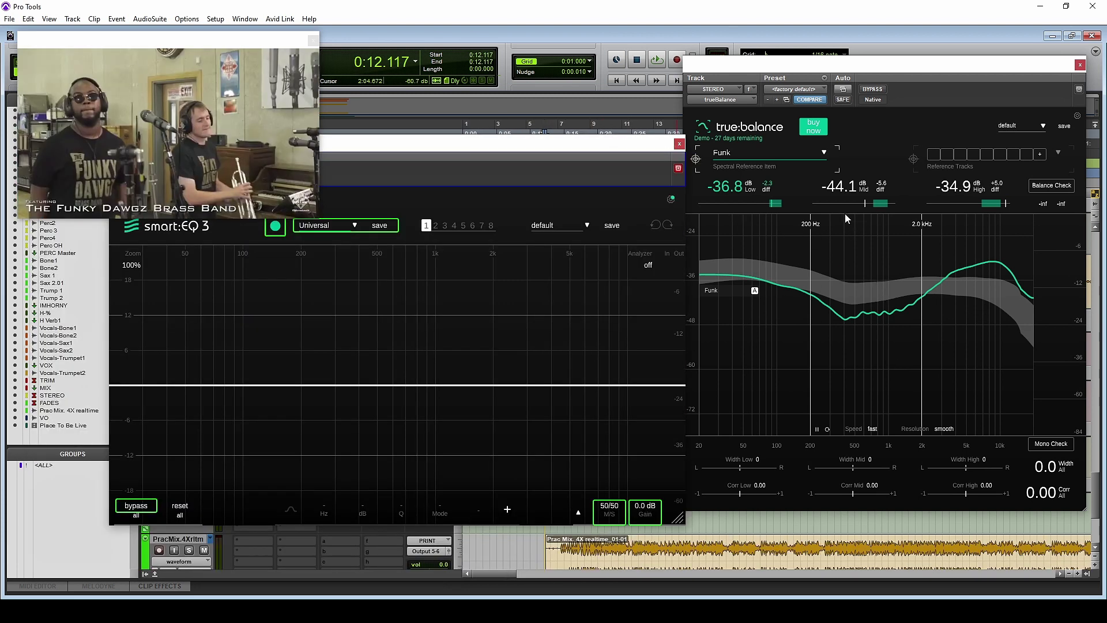
pyautogui.moveTo(590, 147); pyautogui.dragTo(563, 144)
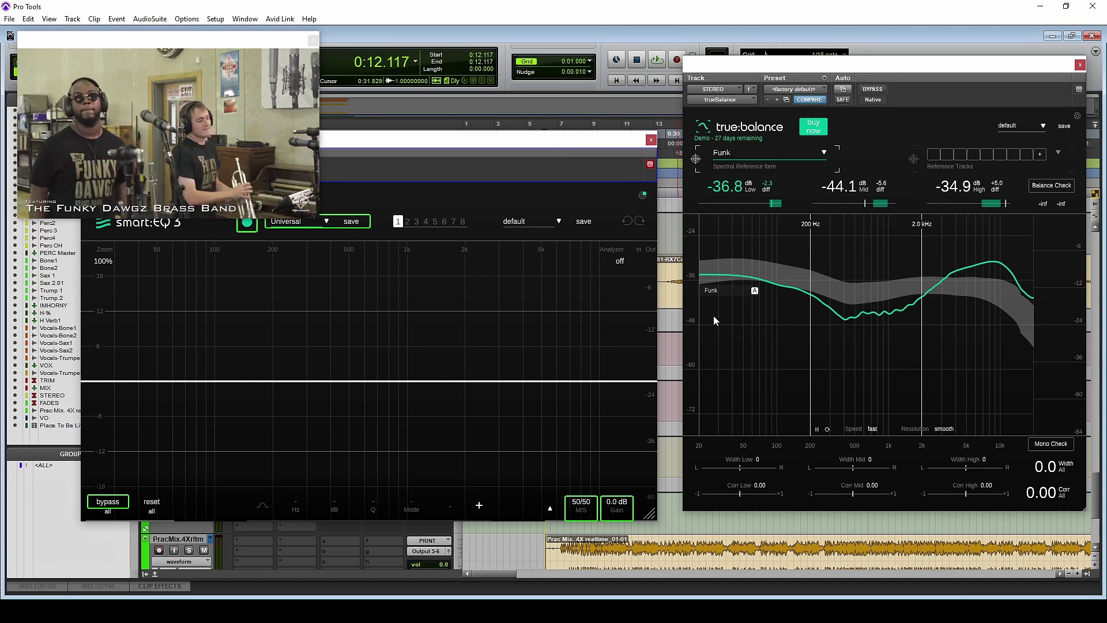
# Play the mix and add a broad smart:EQ 3 boost of about 2.9 dB at 1.1 kHz with a Q of 0.47.
pyautogui.press('space')
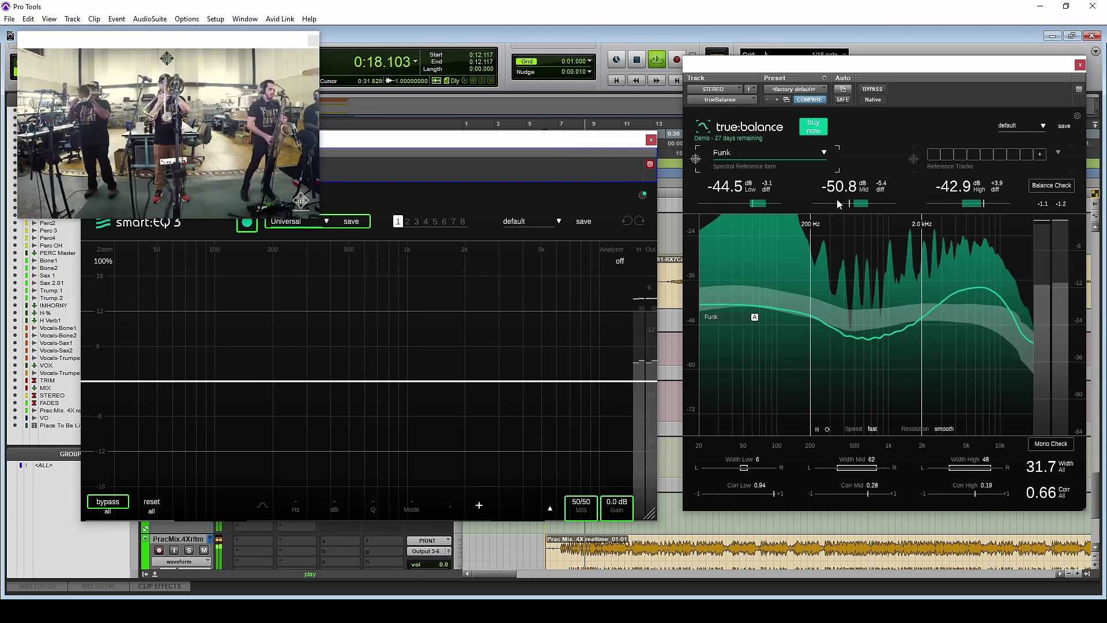
pyautogui.moveTo(897, 72); pyautogui.dragTo(880, 25)
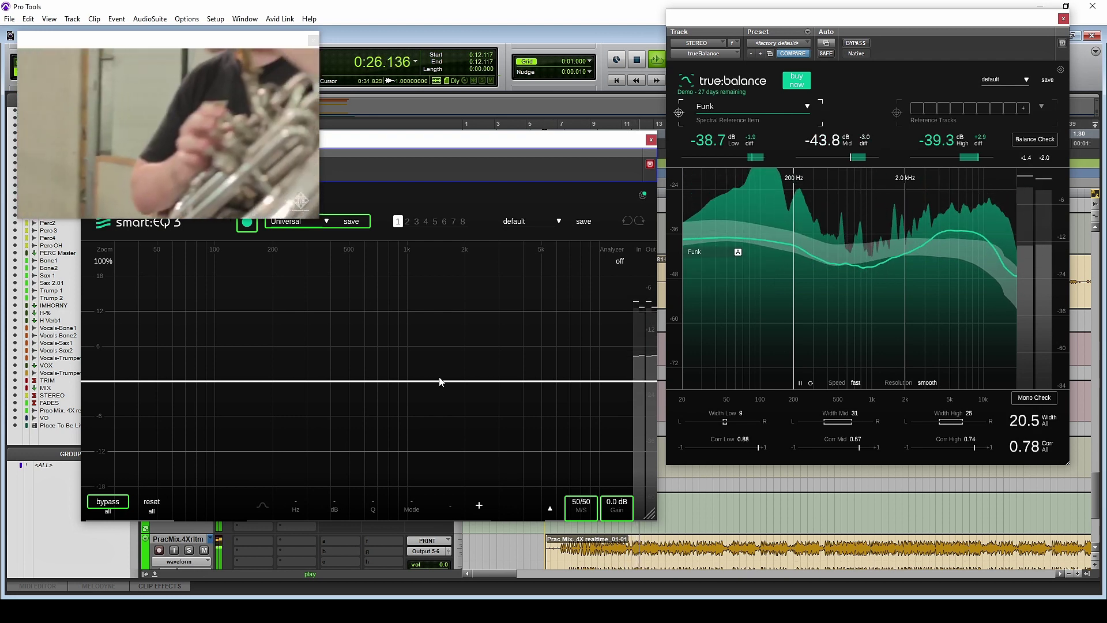
pyautogui.doubleClick(374, 379)
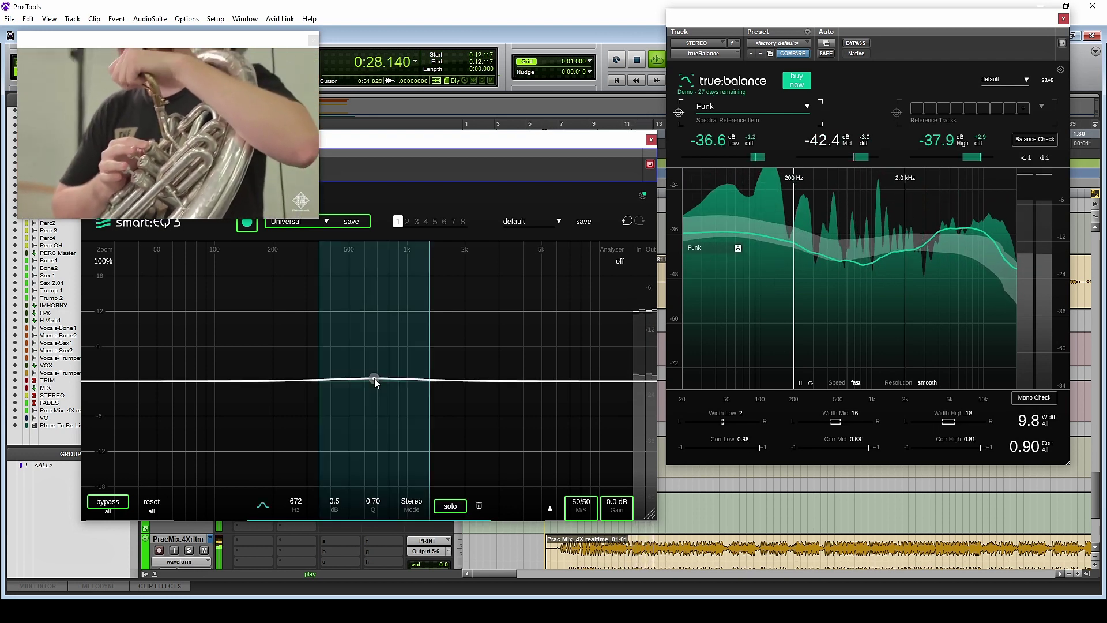
pyautogui.moveTo(379, 378); pyautogui.dragTo(414, 364)
pyautogui.scroll(-3, 413, 365)
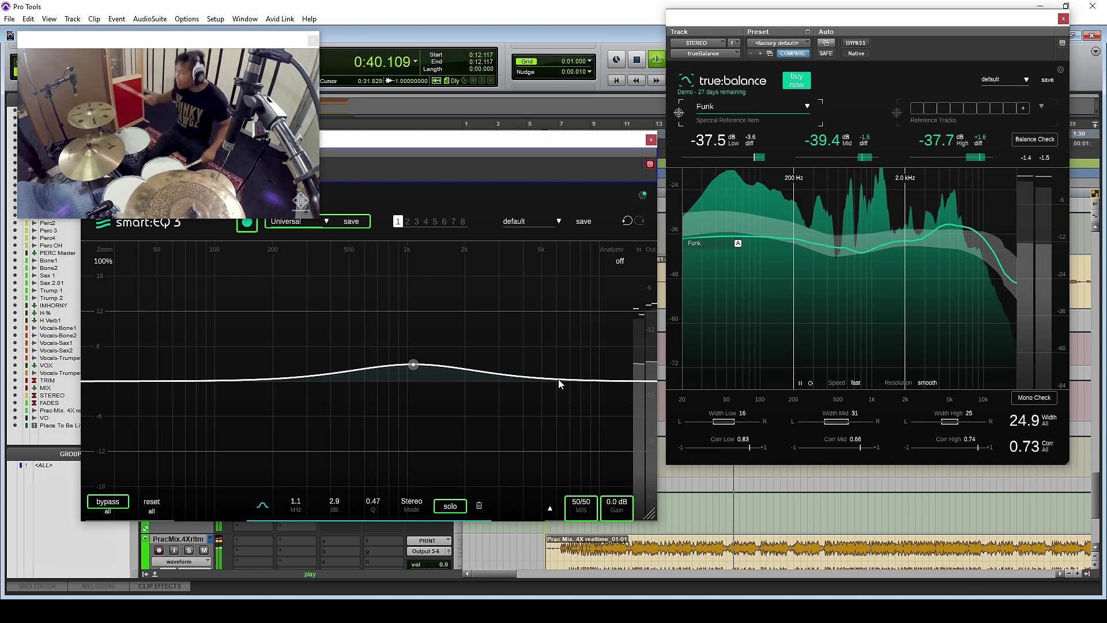
# Add an upper-mid cut of about -2.4 dB at 4.9 kHz with a Q of 2.20.
pyautogui.moveTo(558, 382)
pyautogui.mouseDown()
pyautogui.moveTo(556, 317)
pyautogui.moveTo(556, 390)
pyautogui.mouseUp()
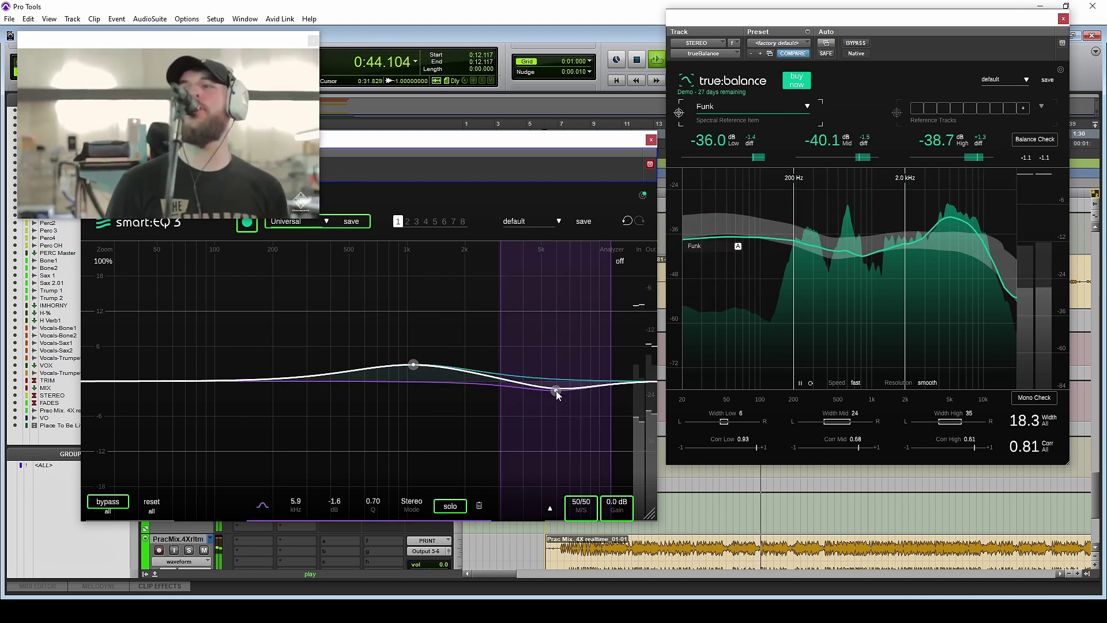
pyautogui.scroll(3, 556, 390)
pyautogui.moveTo(556, 390)
pyautogui.mouseDown()
pyautogui.moveTo(535, 396)
pyautogui.moveTo(540, 274)
pyautogui.moveTo(541, 395)
pyautogui.mouseUp()
pyautogui.scroll(5, 541, 396)
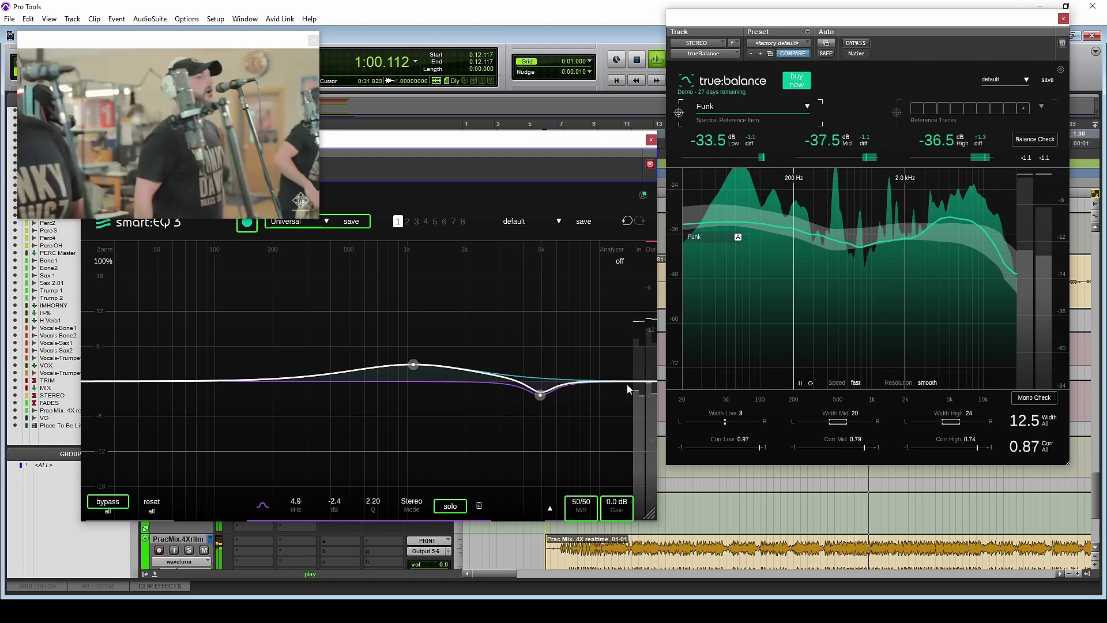
# Add a high-shelf boost of about 4.0 dB at 17.5 kHz on the mix EQ.
pyautogui.moveTo(612, 386); pyautogui.dragTo(655, 328)
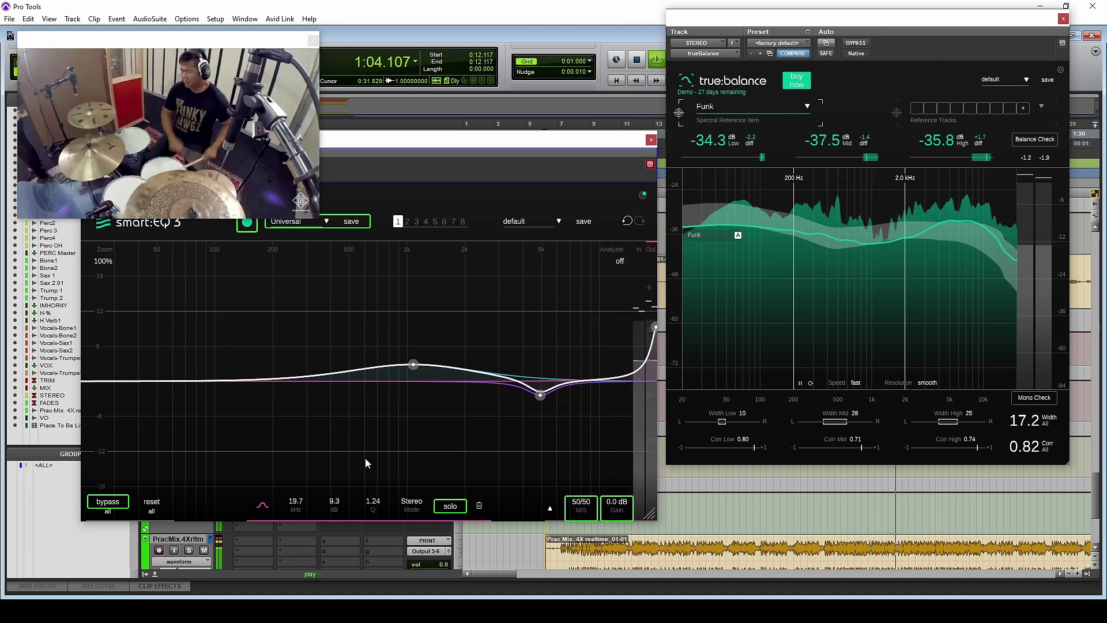
pyautogui.click(262, 507)
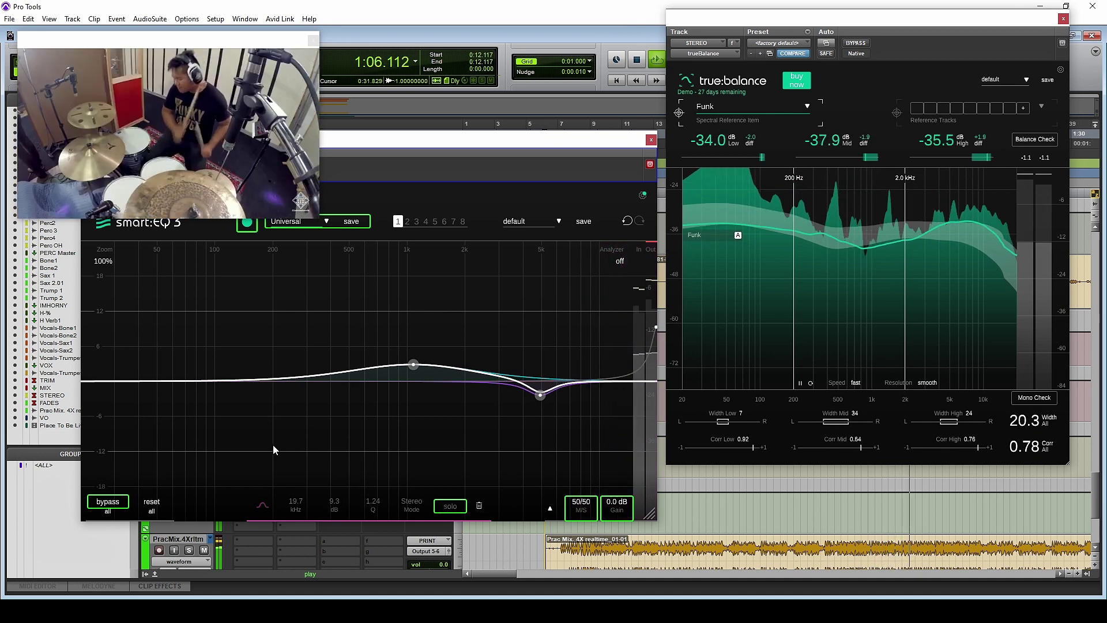
pyautogui.click(262, 507)
pyautogui.click(263, 506)
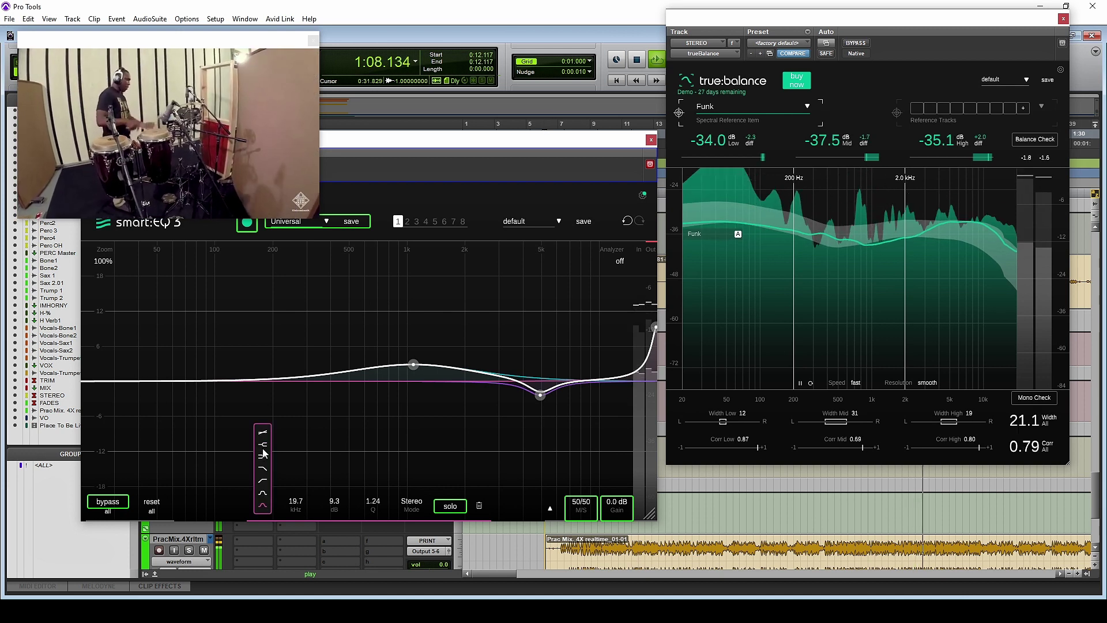
pyautogui.click(263, 449)
pyautogui.moveTo(655, 330); pyautogui.dragTo(647, 359)
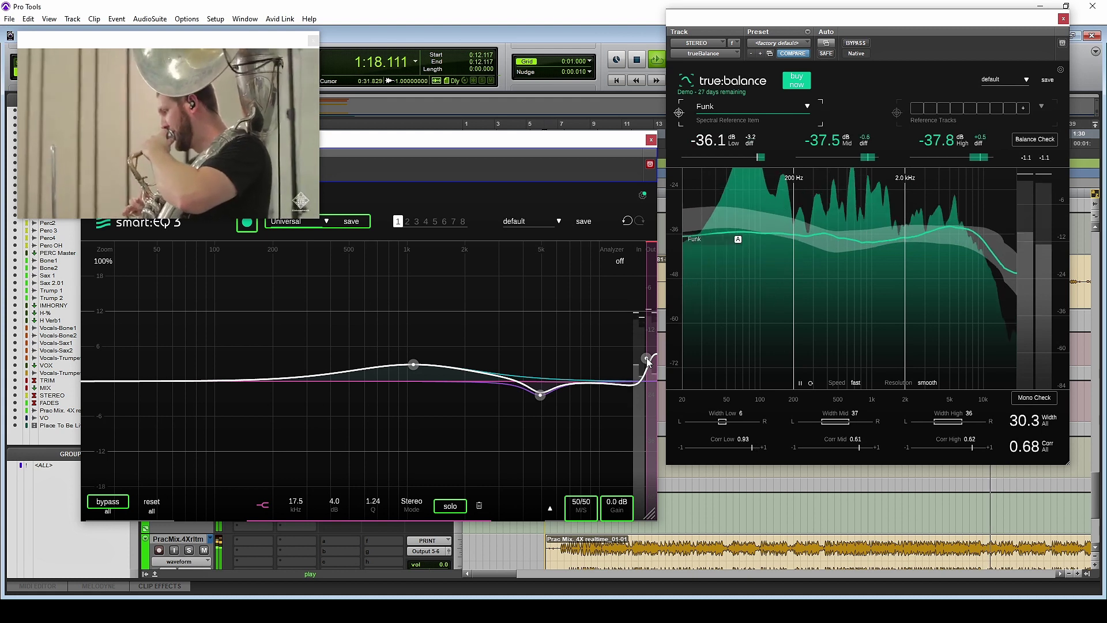
# Add a narrow dip of about -1.2 dB at 8.0 kHz with a Q of 3.70.
pyautogui.doubleClick(577, 384)
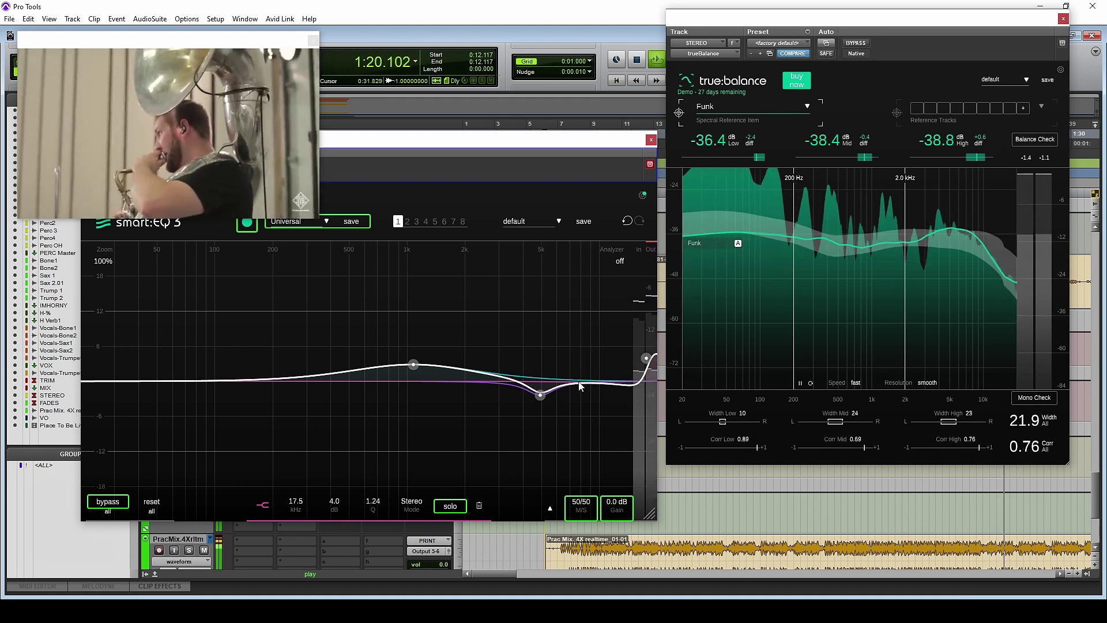
pyautogui.moveTo(578, 383)
pyautogui.mouseDown()
pyautogui.moveTo(583, 300)
pyautogui.moveTo(581, 394)
pyautogui.mouseUp()
pyautogui.scroll(4, 581, 393)
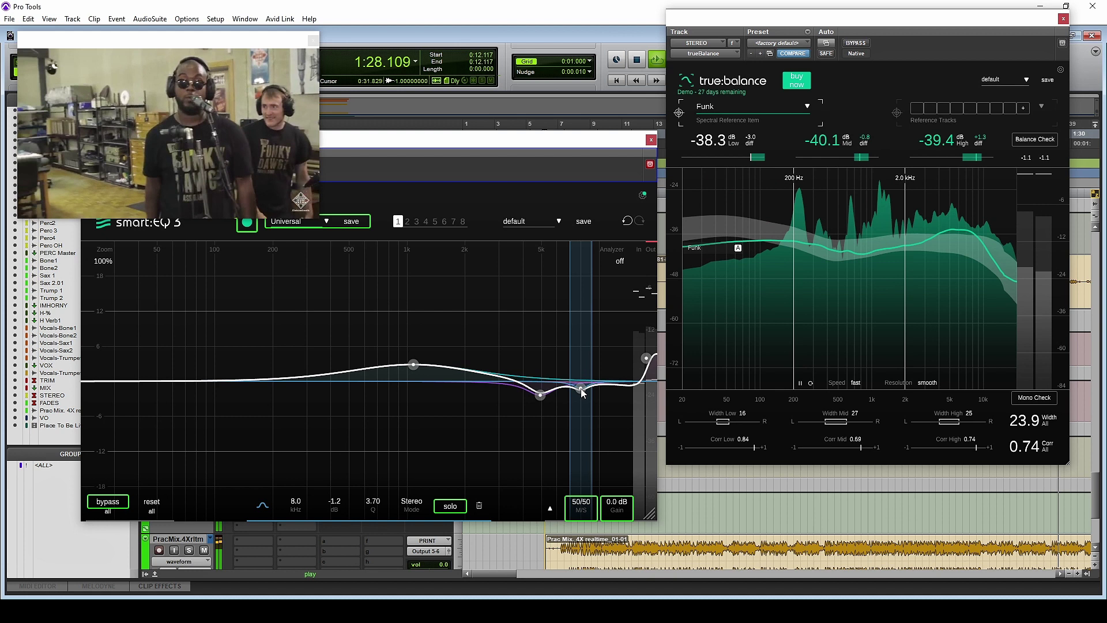
# Add a low-shelf boost of about 4.2 dB at 56.7 Hz on the mix EQ.
pyautogui.doubleClick(157, 379)
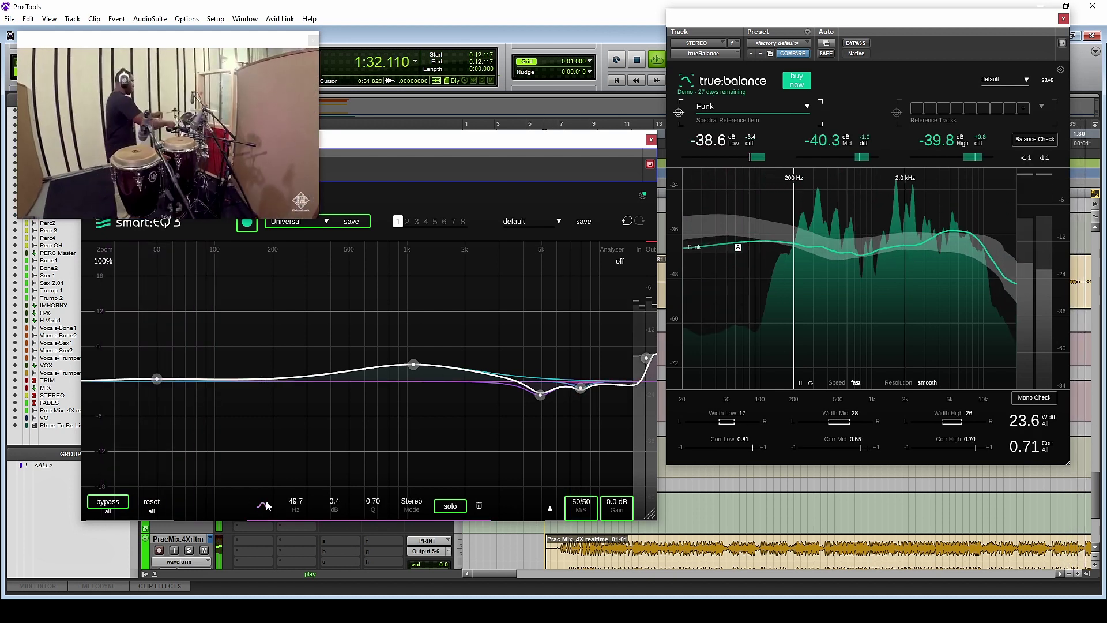
pyautogui.click(265, 501)
pyautogui.click(266, 458)
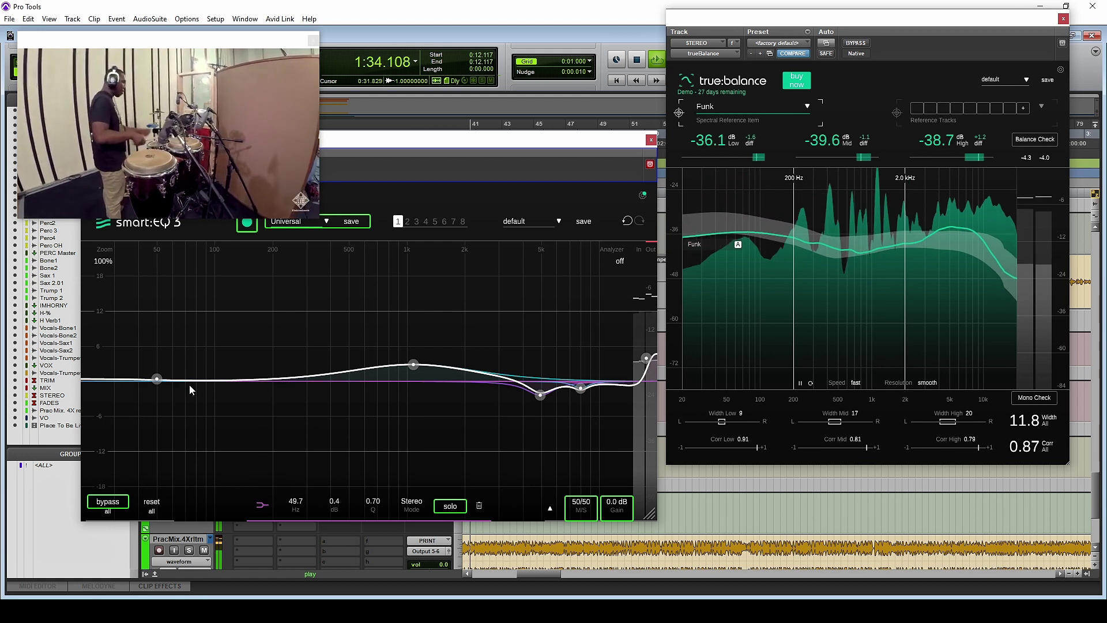
pyautogui.moveTo(158, 379); pyautogui.dragTo(174, 346)
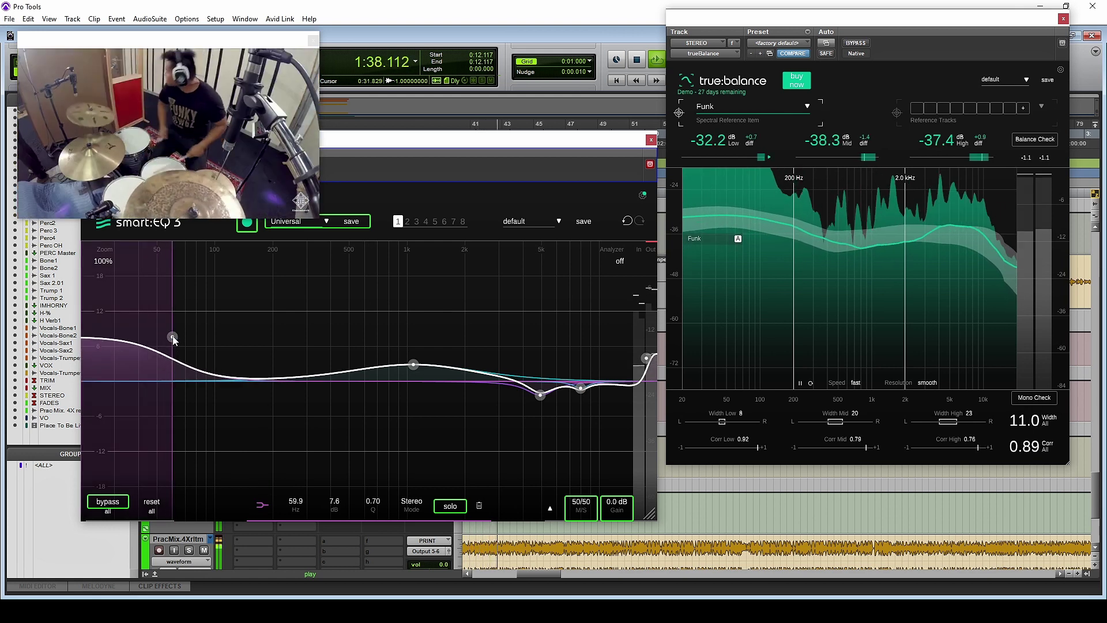
pyautogui.moveTo(174, 343); pyautogui.dragTo(168, 358)
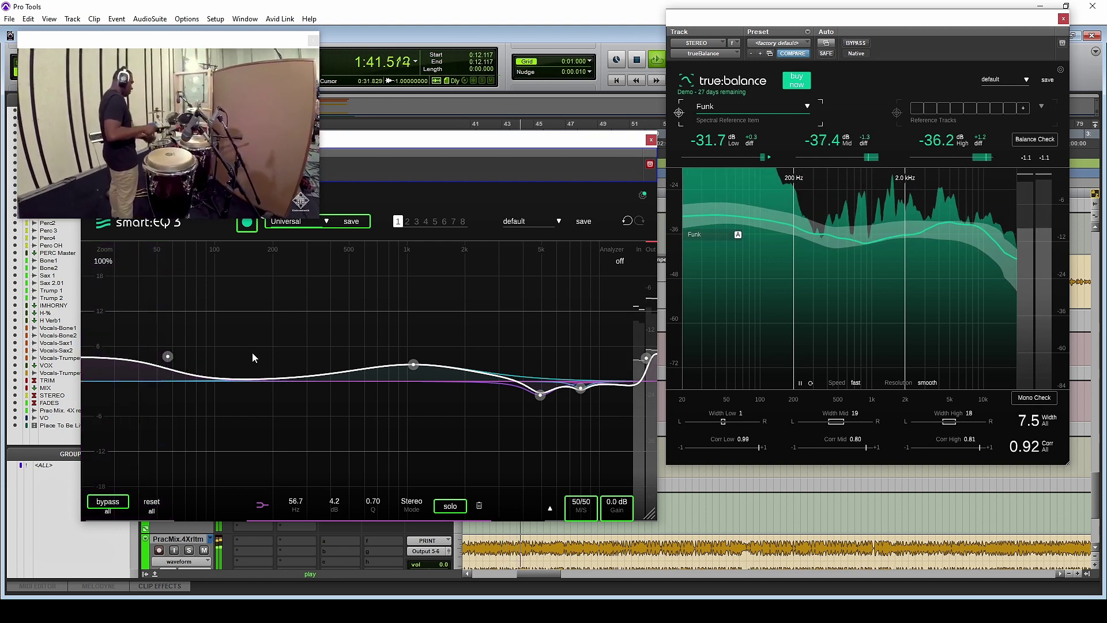
# Add a cut of about -3.2 dB at 419 Hz with a Q of 3.30 and a 0.8 dB boost at 233 Hz.
pyautogui.doubleClick(329, 383)
pyautogui.moveTo(327, 381)
pyautogui.mouseDown()
pyautogui.moveTo(313, 365)
pyautogui.moveTo(329, 286)
pyautogui.moveTo(326, 298)
pyautogui.moveTo(310, 294)
pyautogui.moveTo(338, 303)
pyautogui.moveTo(335, 400)
pyautogui.mouseUp()
pyautogui.scroll(3, 313, 364)
pyautogui.scroll(2, 326, 299)
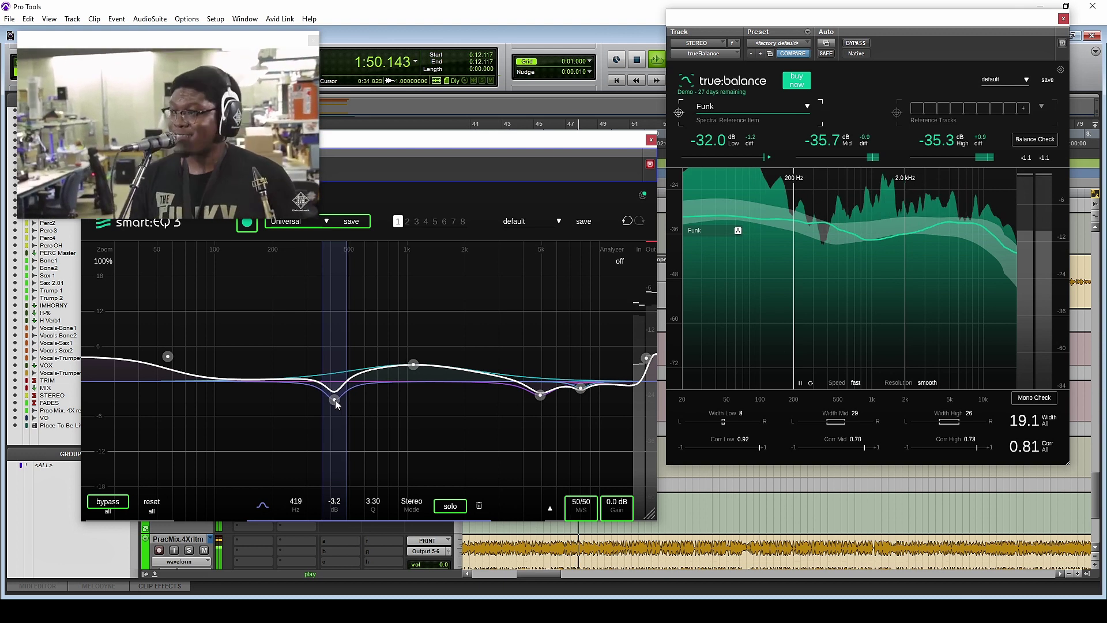
pyautogui.doubleClick(278, 376)
pyautogui.moveTo(278, 376)
pyautogui.mouseDown()
pyautogui.moveTo(300, 361)
pyautogui.moveTo(286, 378)
pyautogui.mouseUp()
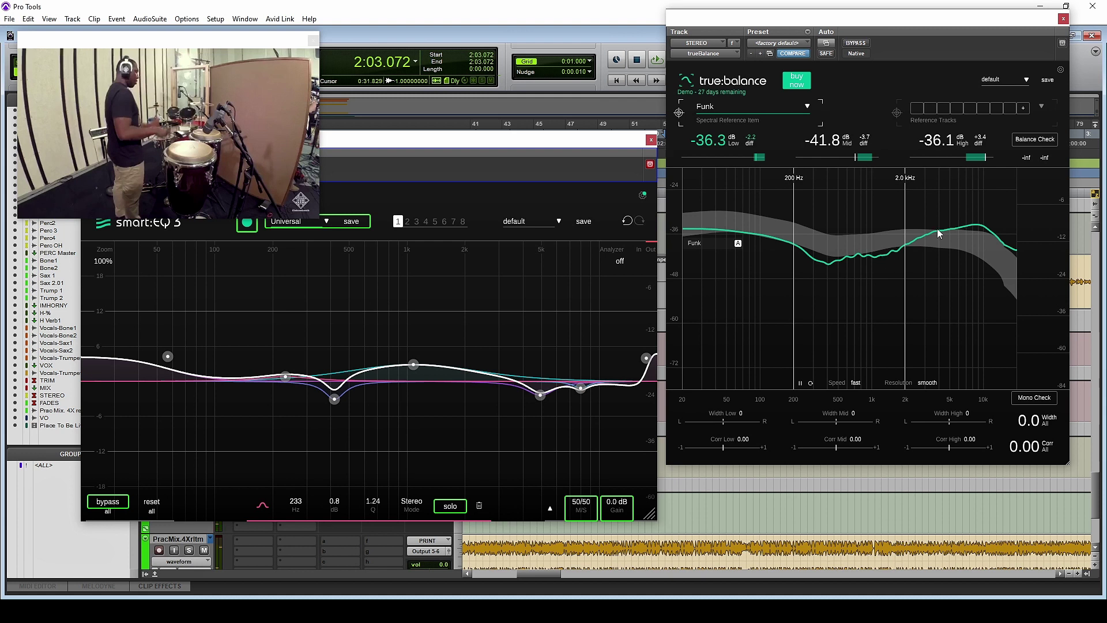
# Close the video and MIX track EQ windows, and insert a stereo smartEQ3 on the IMHORNY track's second insert.
pyautogui.click(313, 42)
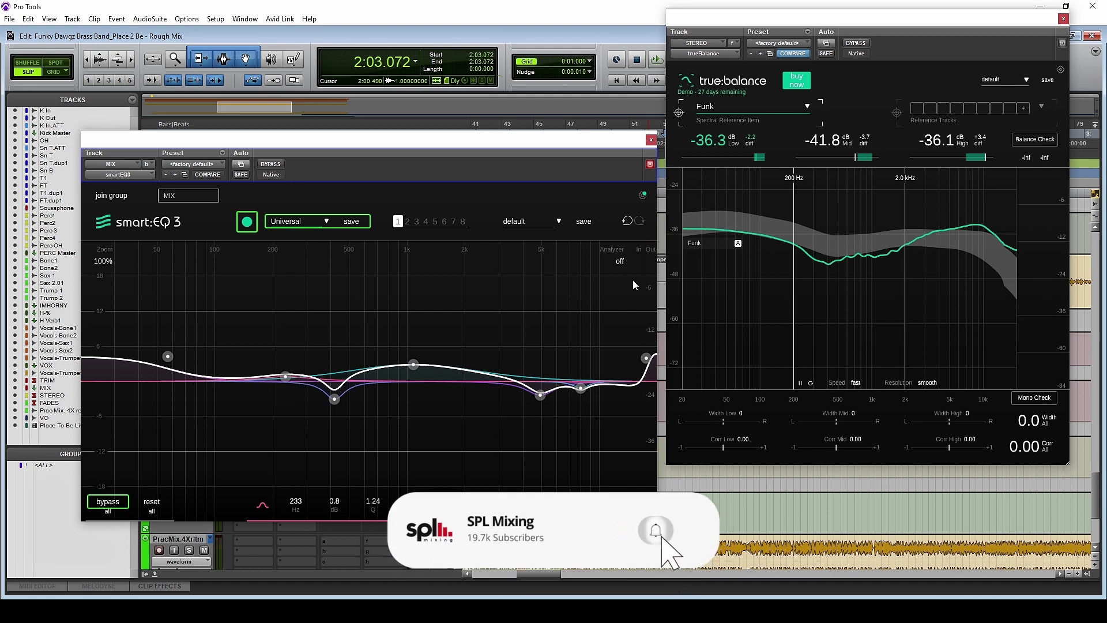
pyautogui.click(651, 140)
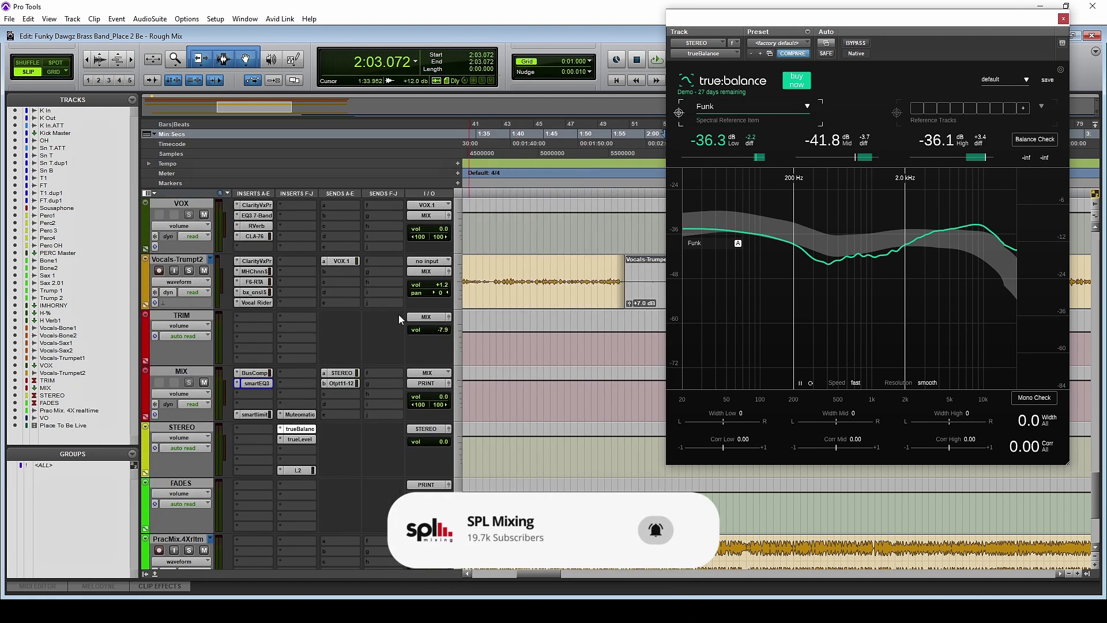
pyautogui.scroll(10, 314, 335)
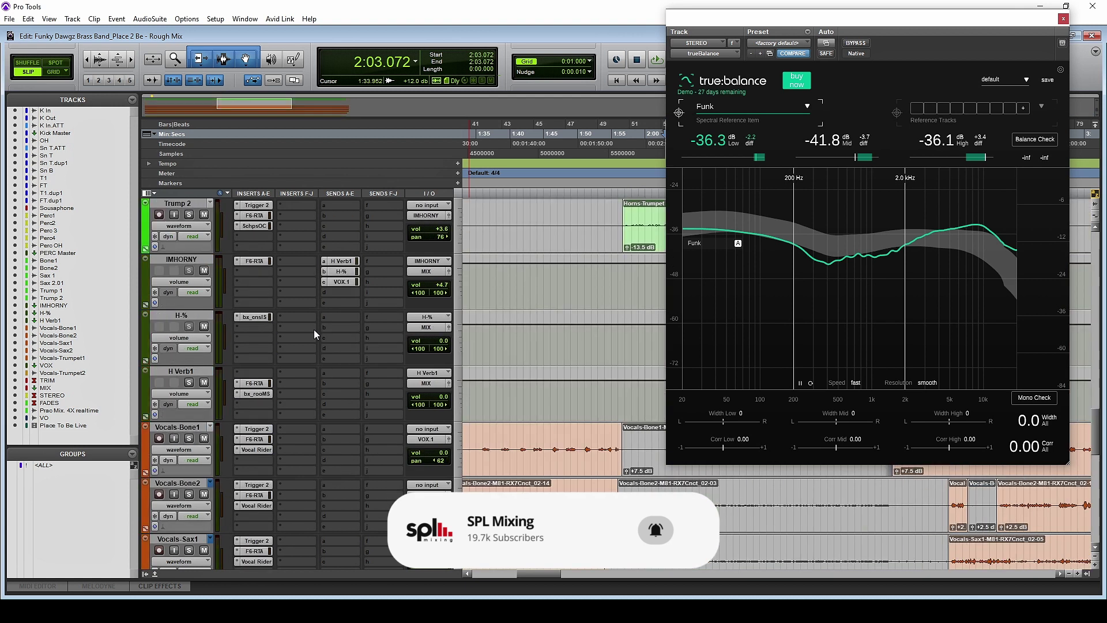
pyautogui.click(256, 273)
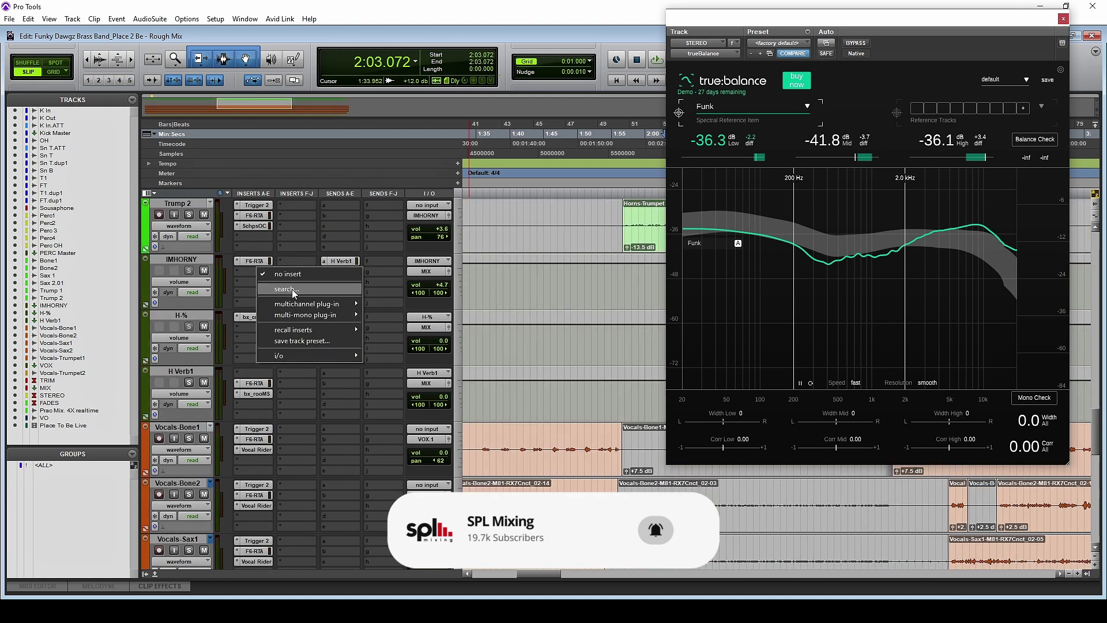
pyautogui.moveTo(306, 304)
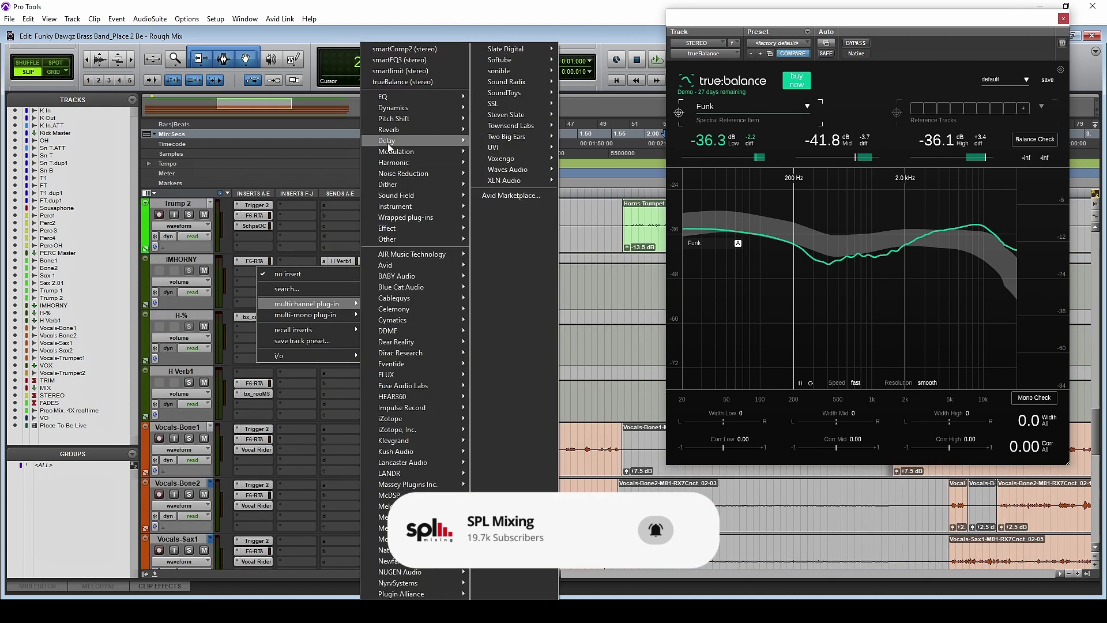
pyautogui.click(403, 60)
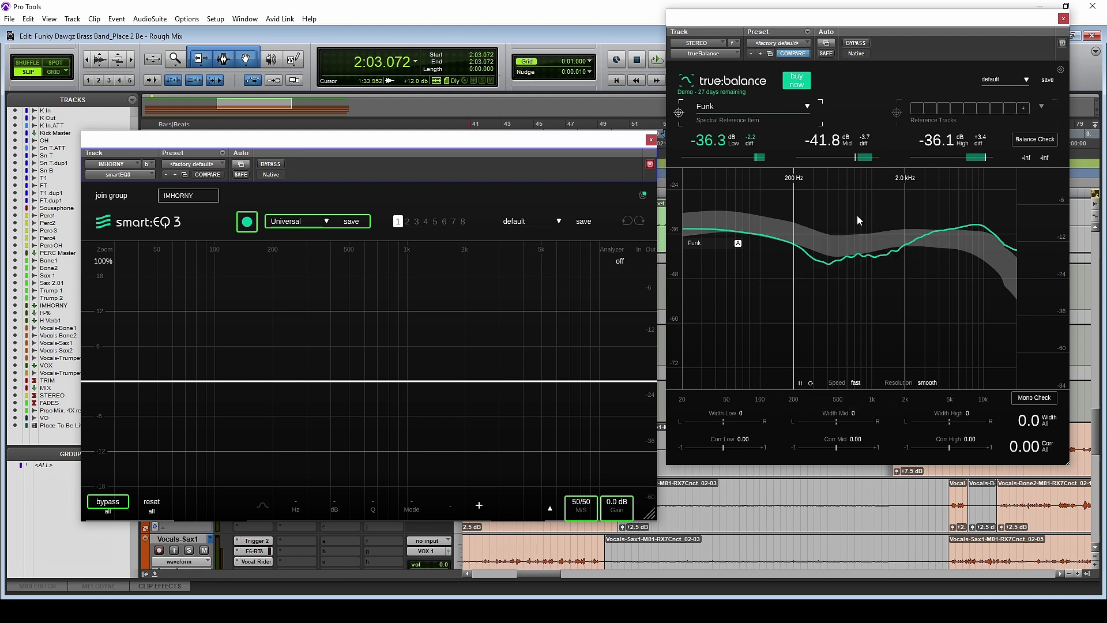
# During playback, add an EQ cut of about -5.4 dB at 468 Hz with a Q of 1.86 on the IMHORNY track.
pyautogui.click(356, 382)
pyautogui.press('space')
pyautogui.moveTo(356, 381); pyautogui.dragTo(345, 263)
pyautogui.scroll(2, 390, 347)
pyautogui.moveTo(339, 498); pyautogui.dragTo(339, 598)
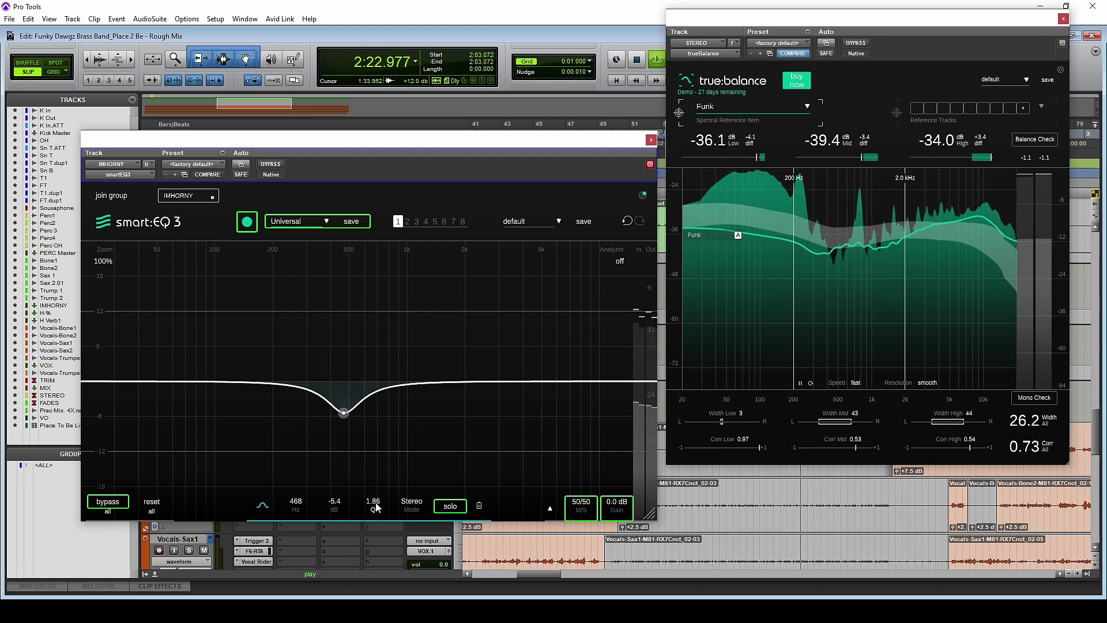
# Narrow the IMHORNY EQ's 468 Hz cut and add boosts of about 6.5 dB at 726 Hz and 4.6 dB at 206 Hz.
pyautogui.moveTo(376, 506); pyautogui.dragTo(378, 486)
pyautogui.moveTo(393, 383); pyautogui.dragTo(381, 345)
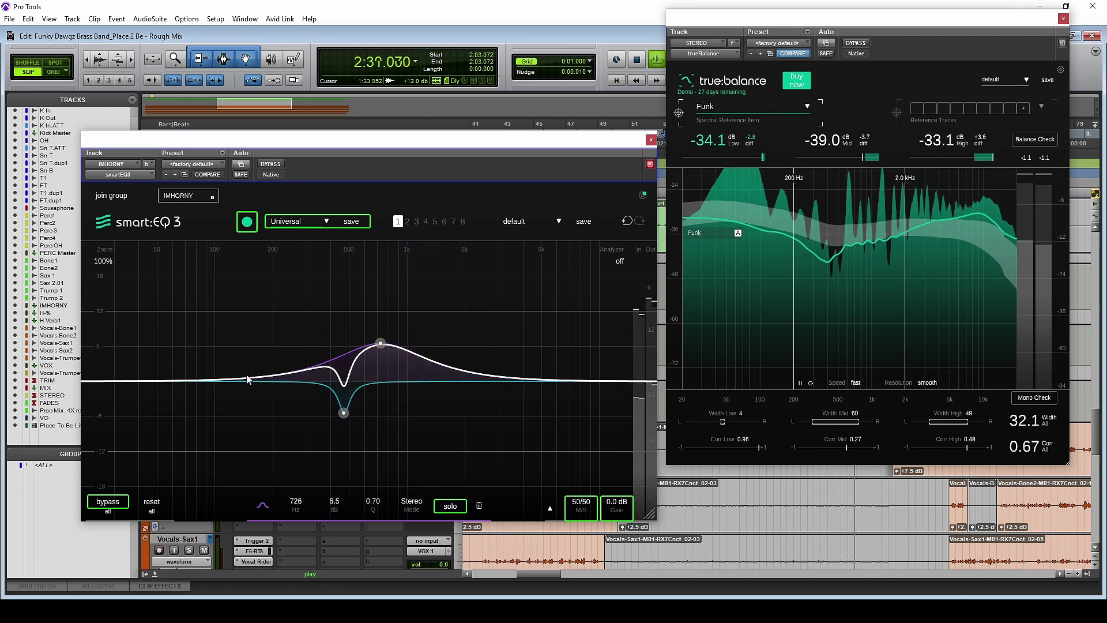
pyautogui.moveTo(209, 385); pyautogui.dragTo(275, 347)
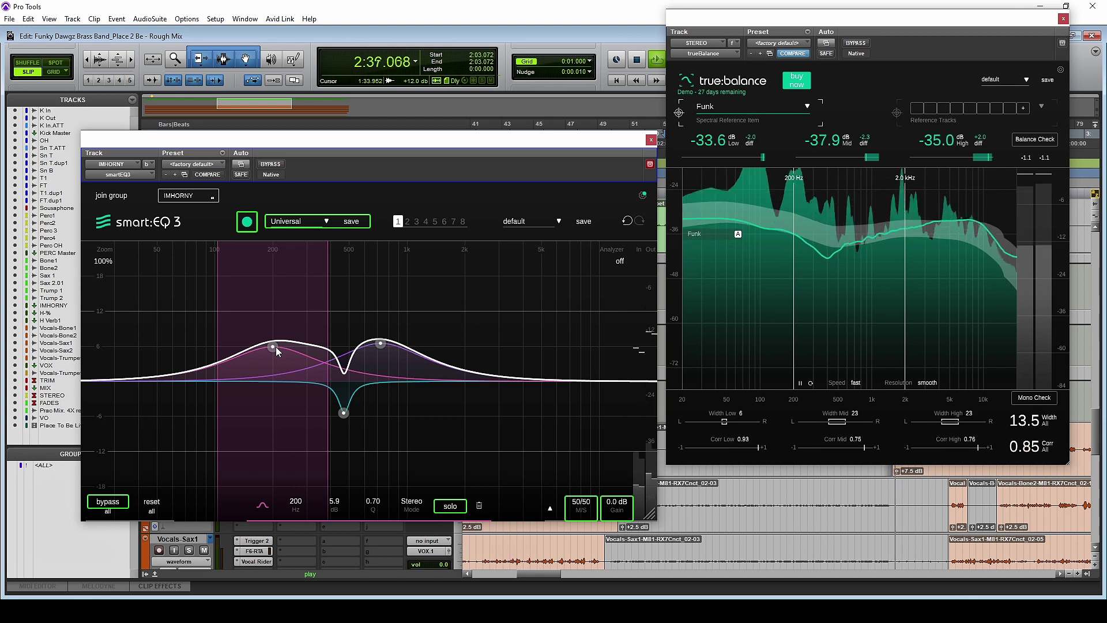
pyautogui.moveTo(276, 347); pyautogui.dragTo(273, 349)
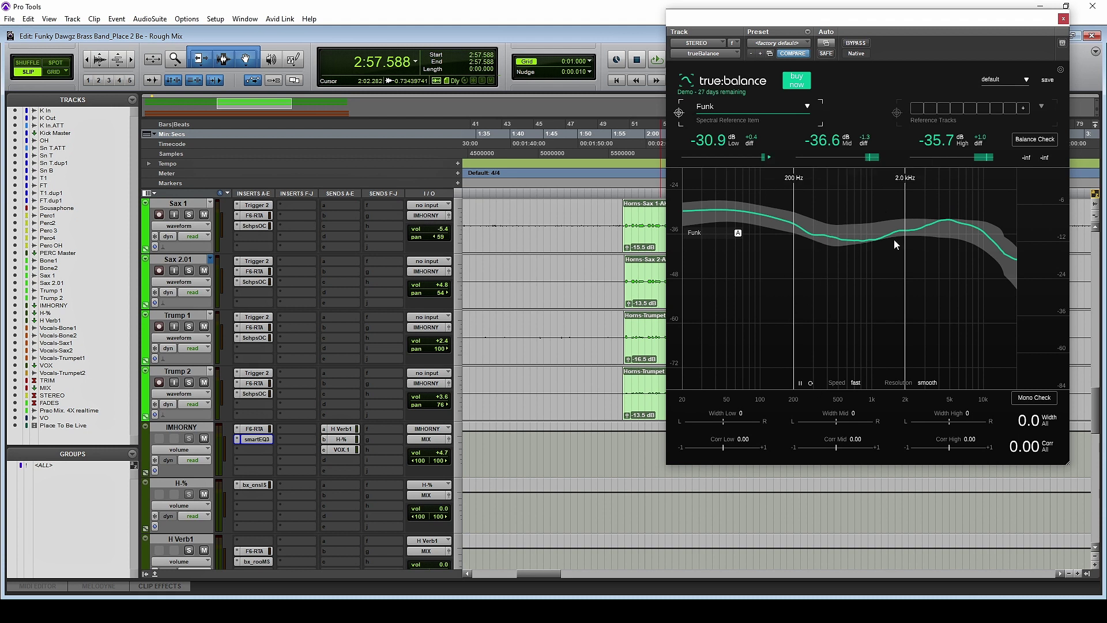
# Show the MIX and IMHORNY smart:EQ 3 windows side by side, both bypassed, and start playback to hear the uncorrected mix.
pyautogui.scroll(-10, 357, 386)
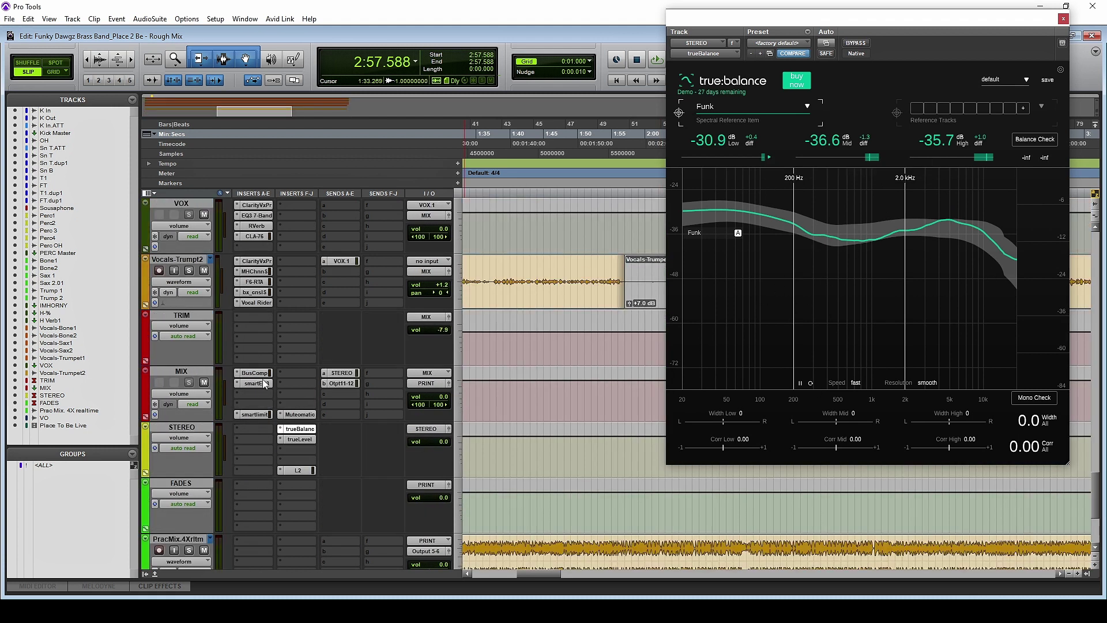
pyautogui.scroll(10, 256, 411)
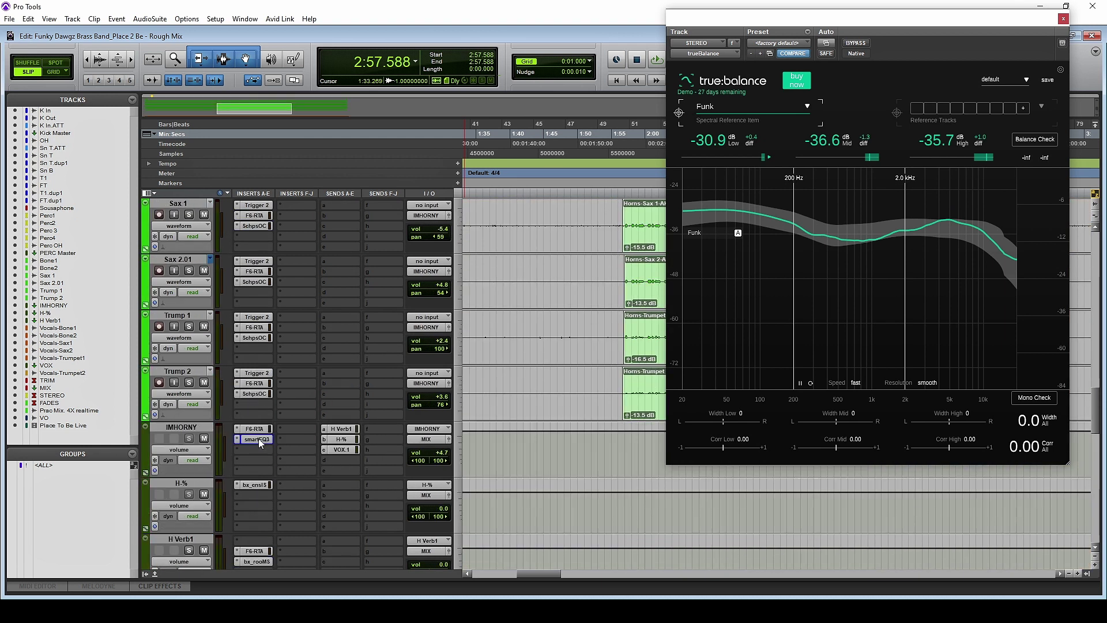
pyautogui.click(259, 440)
pyautogui.click(202, 40)
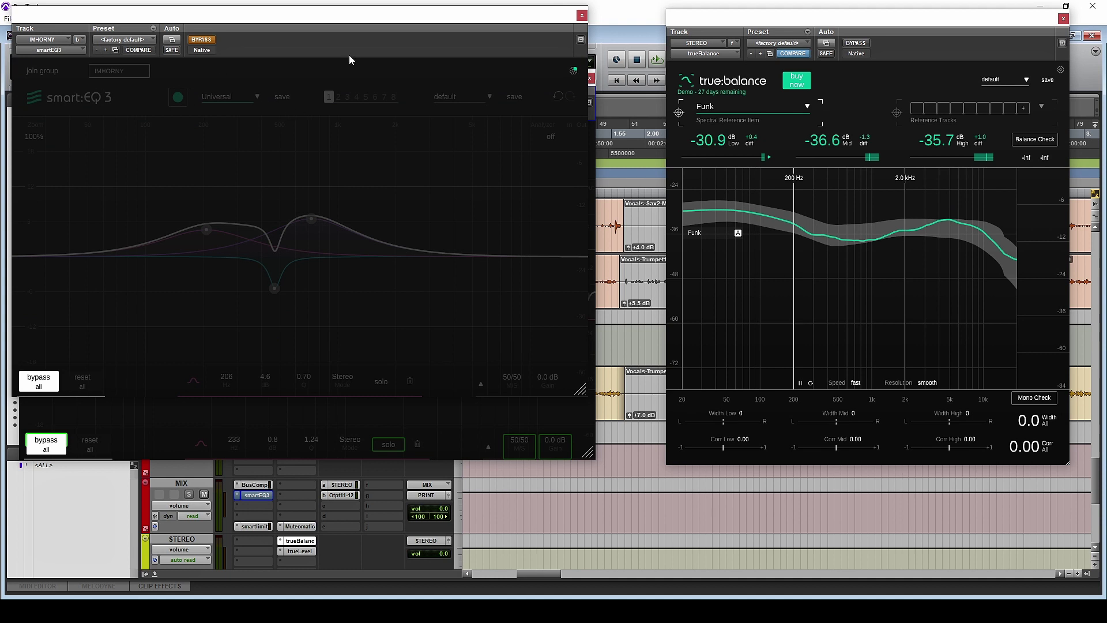
pyautogui.moveTo(470, 22); pyautogui.dragTo(1035, 323)
pyautogui.press('space')
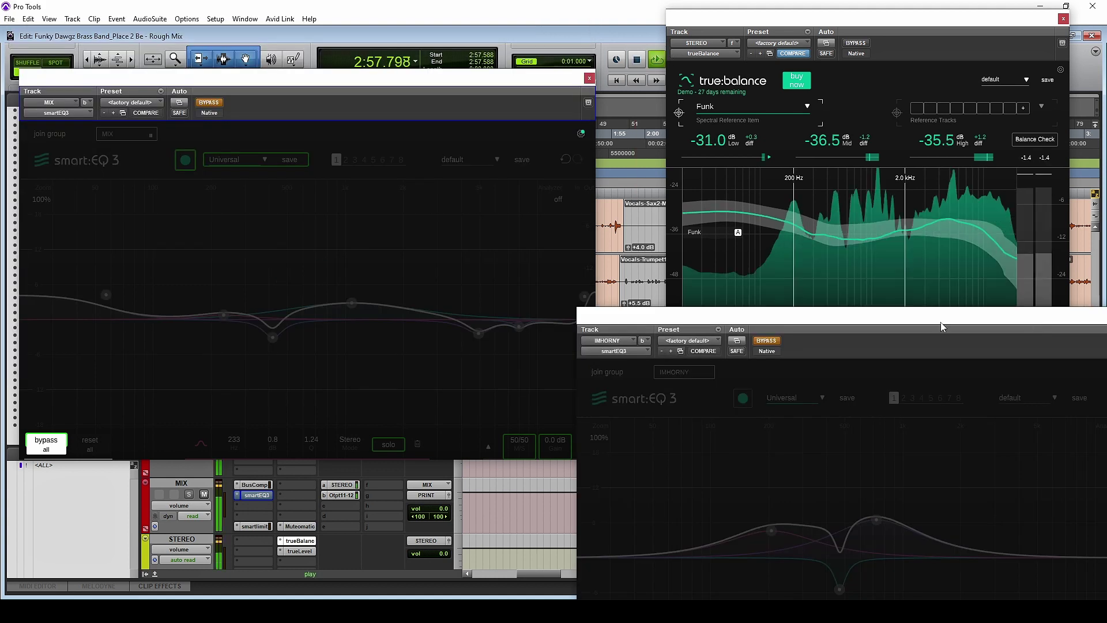
# Re-enable both EQs and adjust the MIX track's low-shelf boost to about 4.8 dB at 67.9 Hz.
pyautogui.click(766, 341)
pyautogui.click(208, 103)
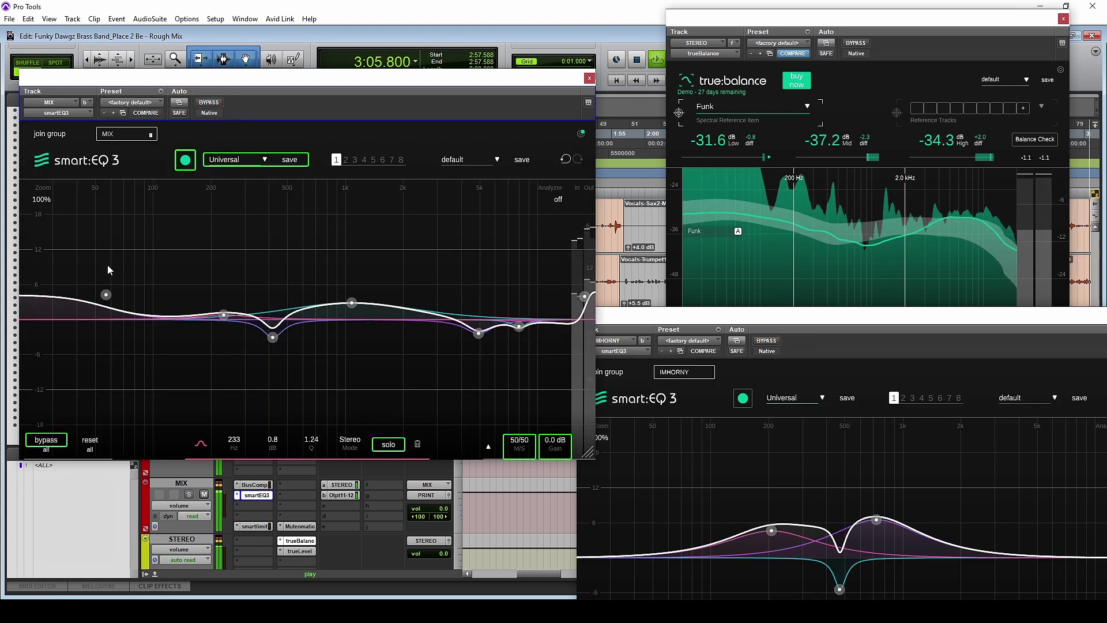
pyautogui.moveTo(105, 294)
pyautogui.mouseDown()
pyautogui.moveTo(129, 281)
pyautogui.moveTo(124, 290)
pyautogui.mouseUp()
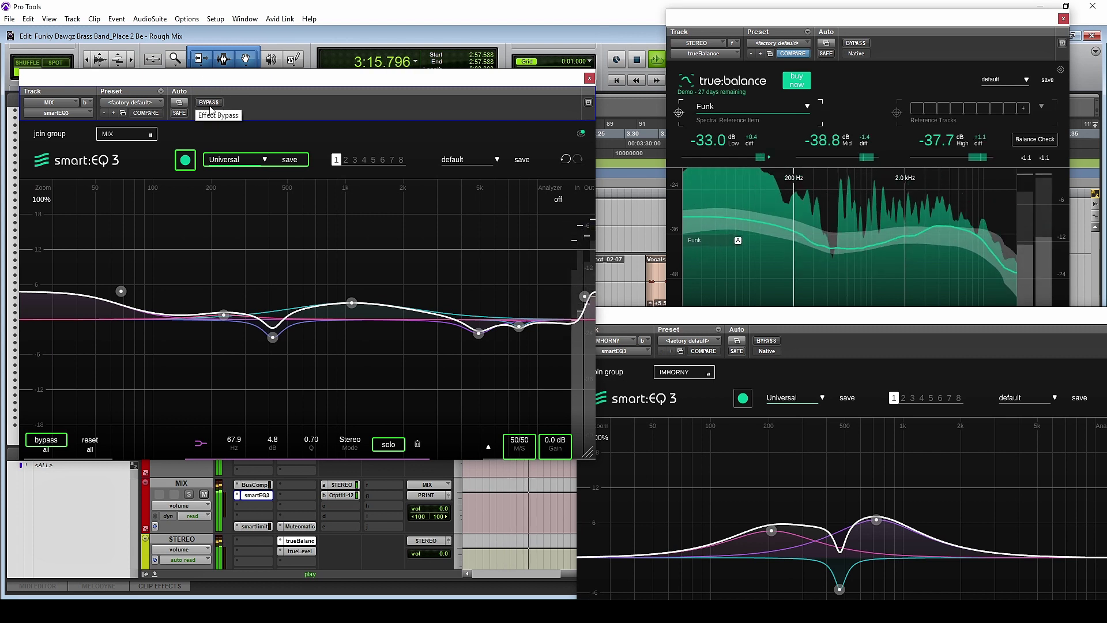
# Bypass the MIX and IMHORNY EQs during playback for comparison, stop playback and switch the IMHORNY EQ back on.
pyautogui.click(209, 104)
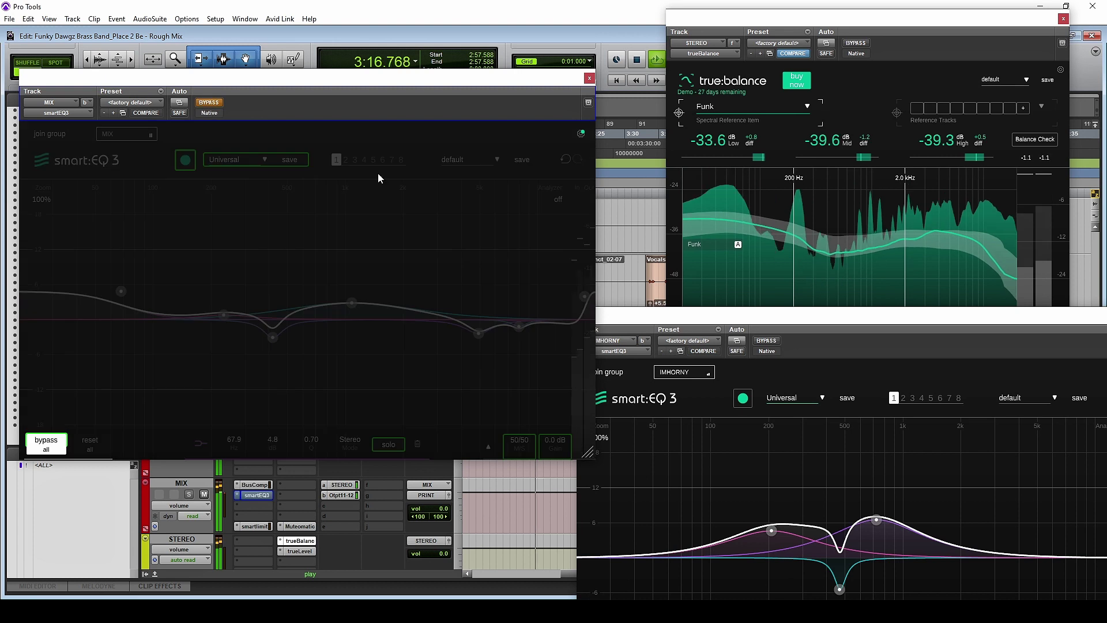
pyautogui.click(766, 340)
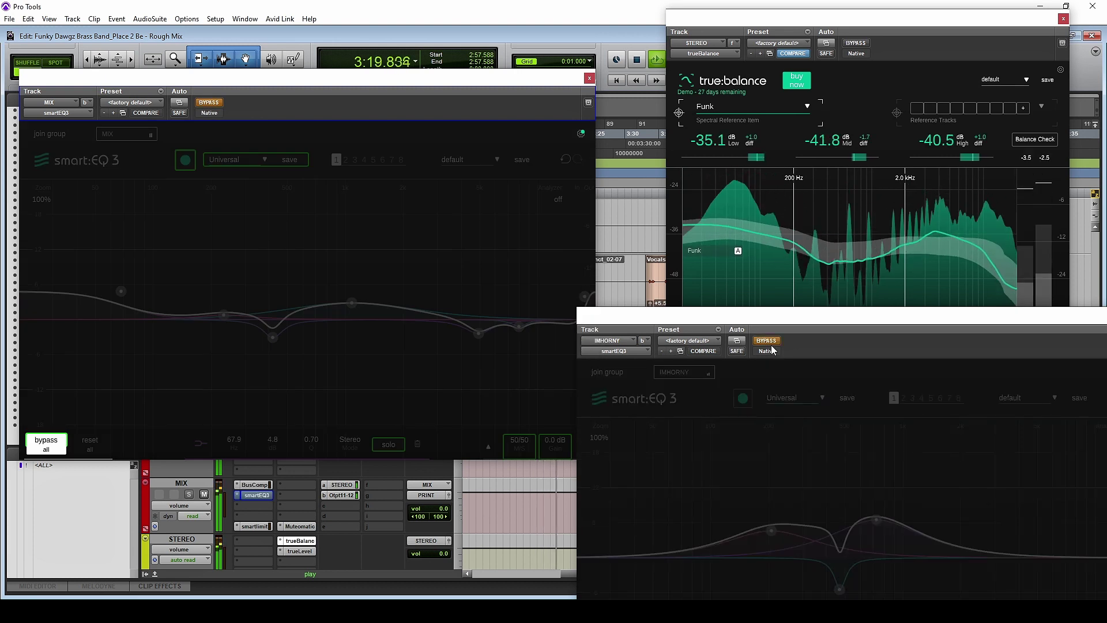
pyautogui.press('space')
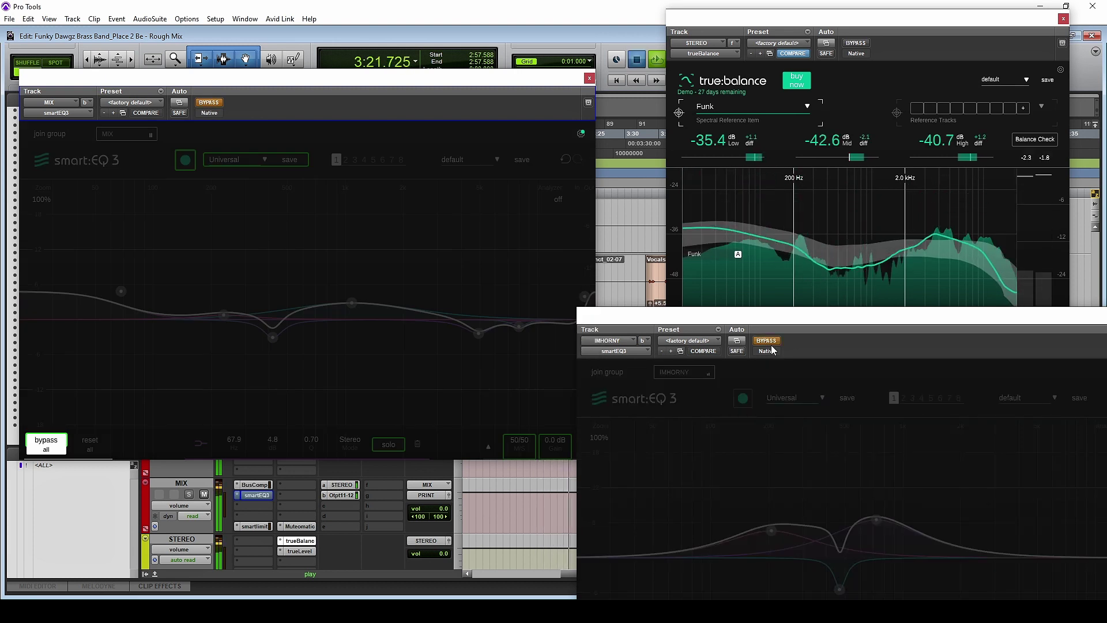
pyautogui.click(767, 342)
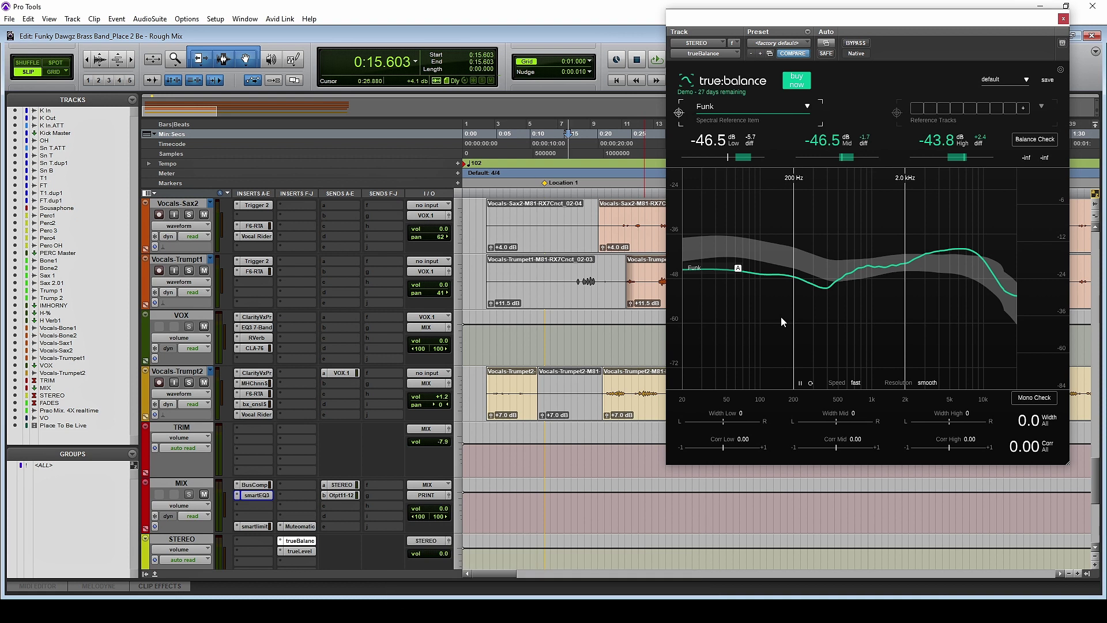
# Close the MIX track's smart:EQ 3 window and show the STEREO track's true:level beside true:balance.
pyautogui.click(808, 107)
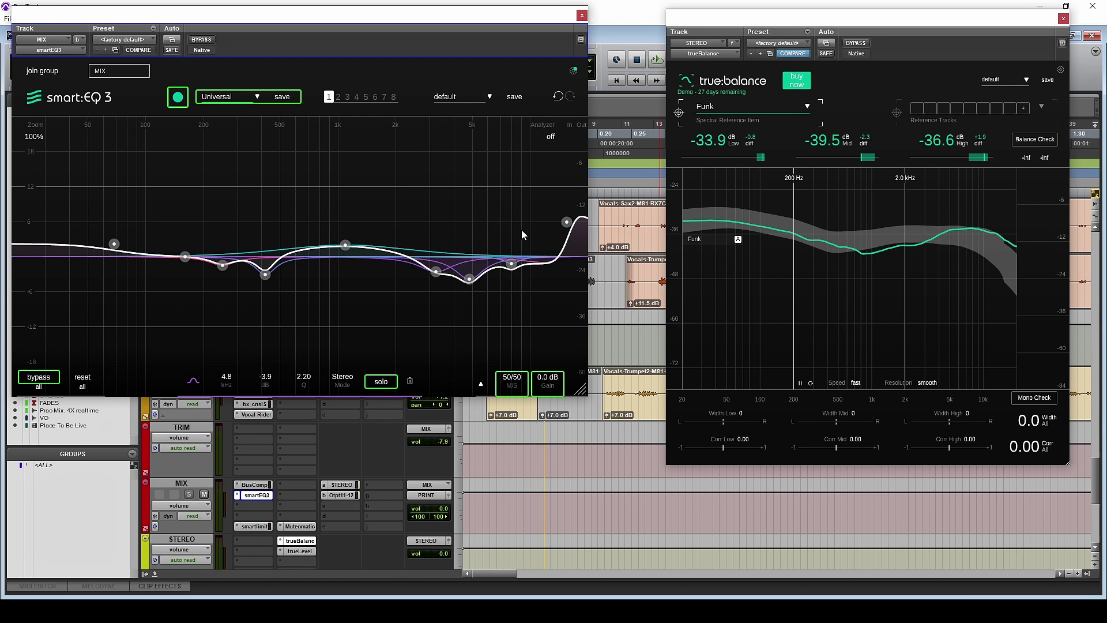
pyautogui.hotkey('ctrl', 'w')
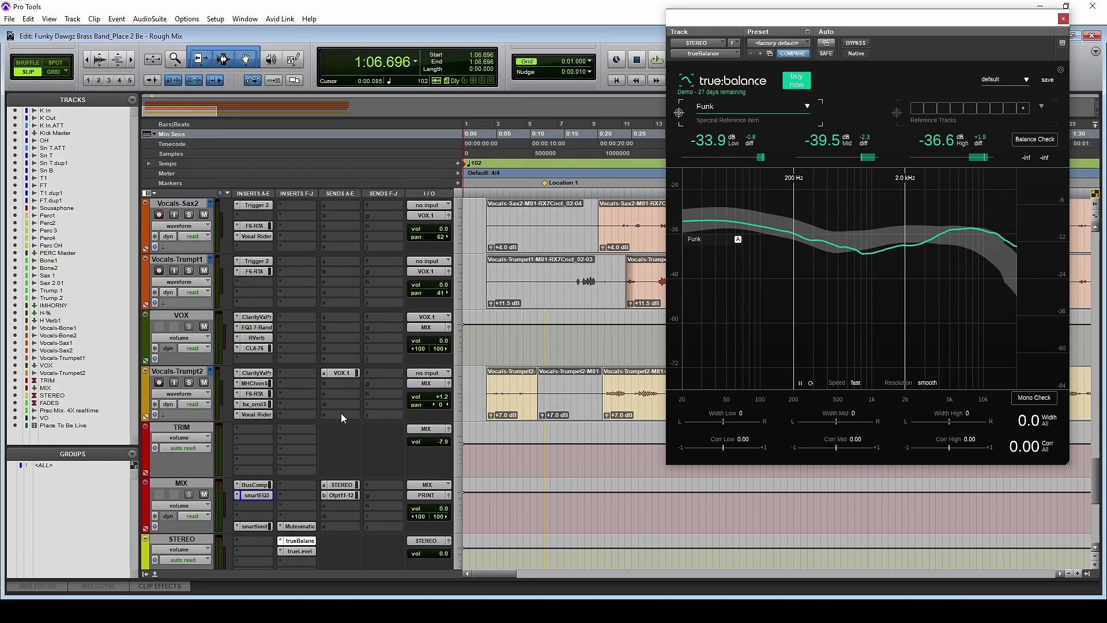
pyautogui.click(299, 551)
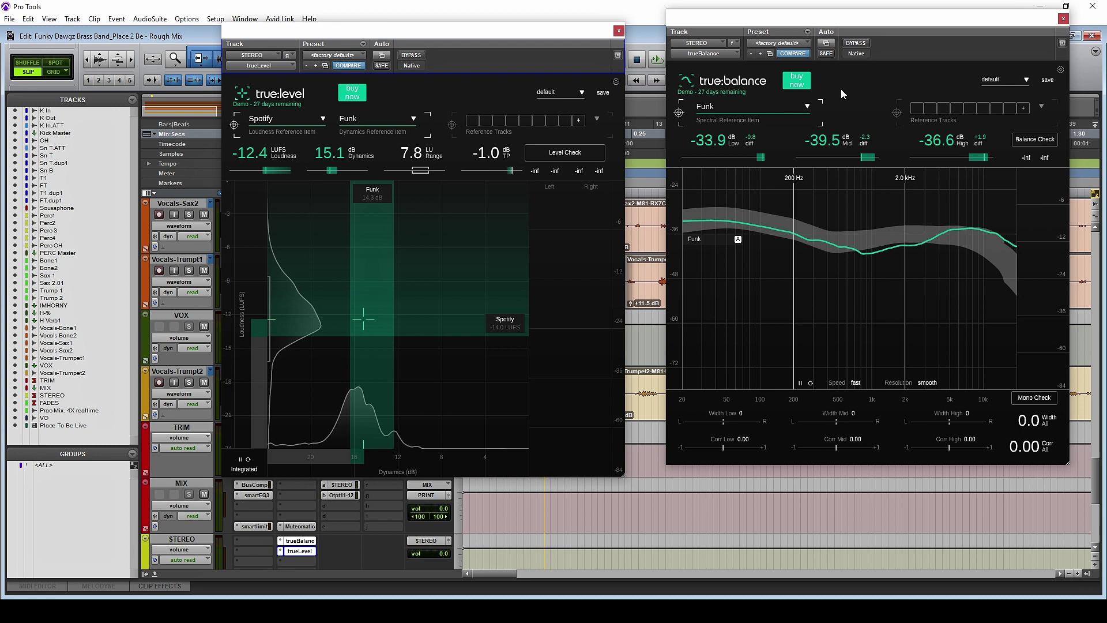
pyautogui.moveTo(931, 48); pyautogui.dragTo(889, 67)
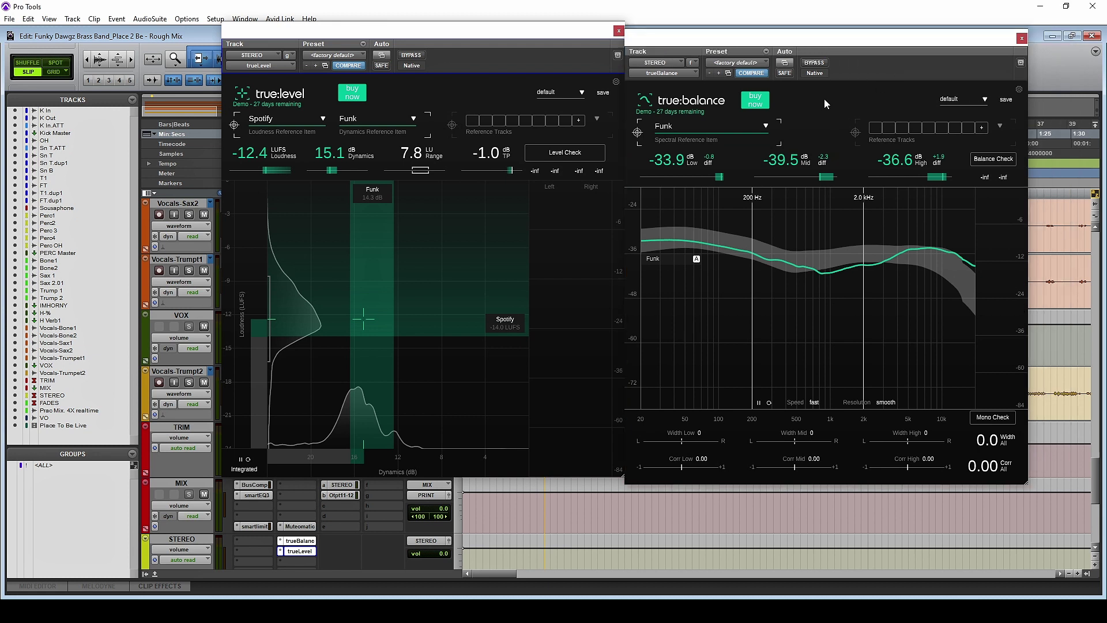